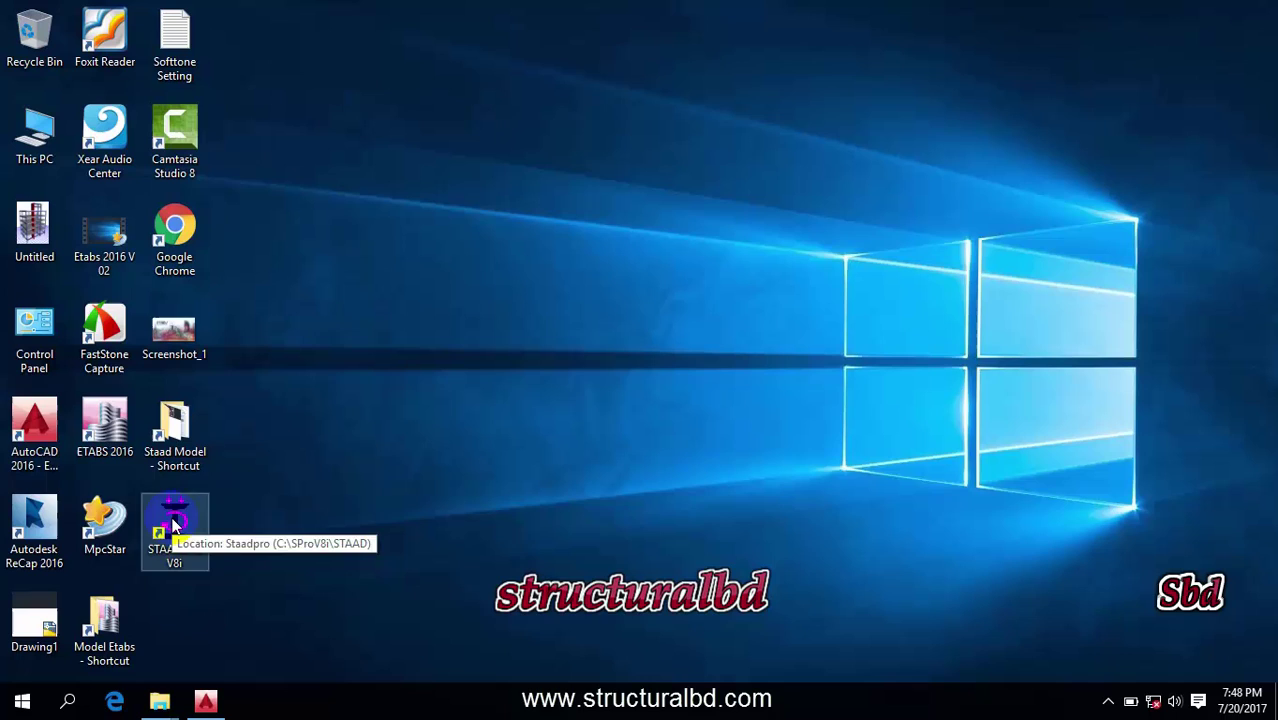
# Launch STAAD.Pro V8i and enable the Advanced Analysis Engine plus US and British design code licenses.
pyautogui.doubleClick(155, 558)
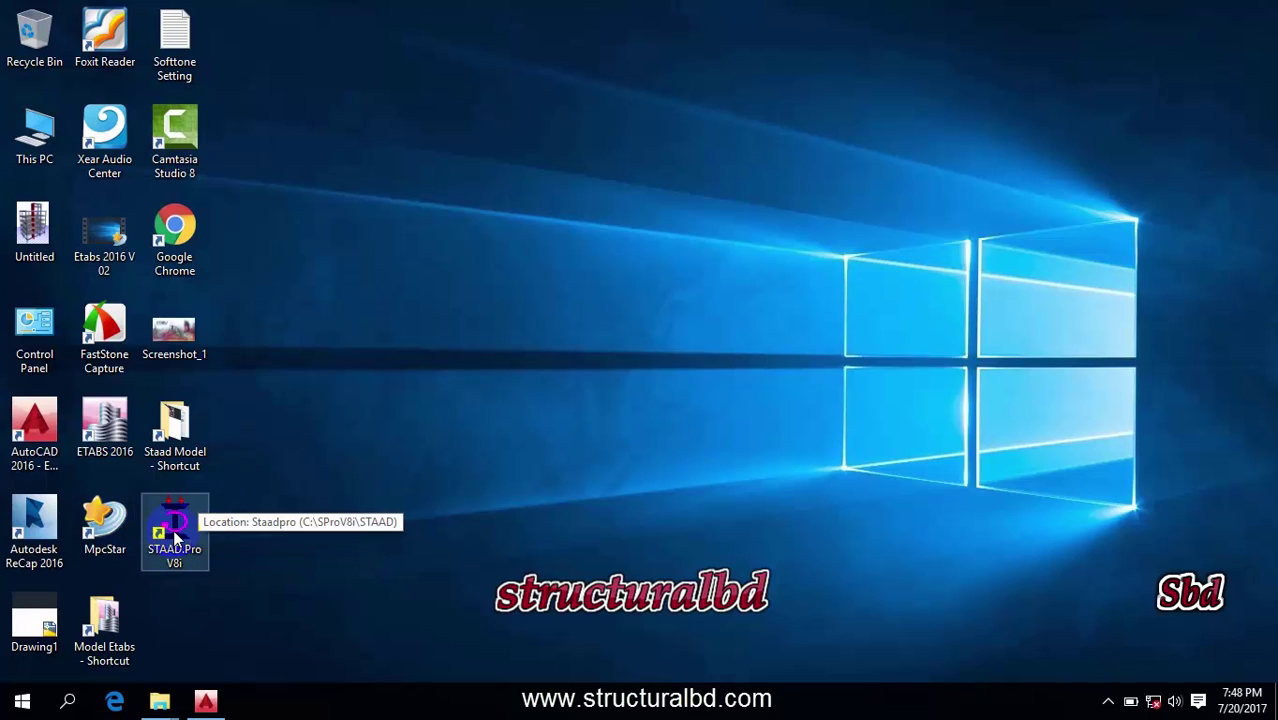
pyautogui.click(176, 530)
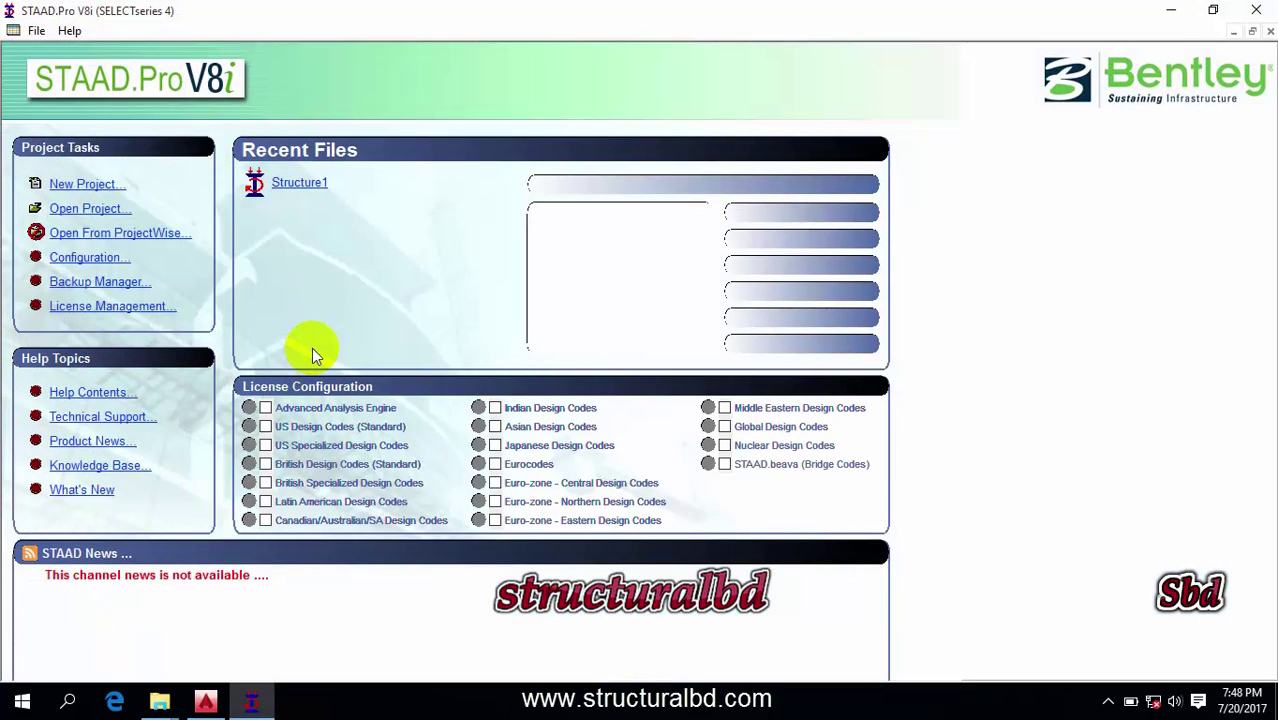
pyautogui.click(265, 408)
pyautogui.click(265, 427)
pyautogui.click(265, 445)
pyautogui.click(265, 464)
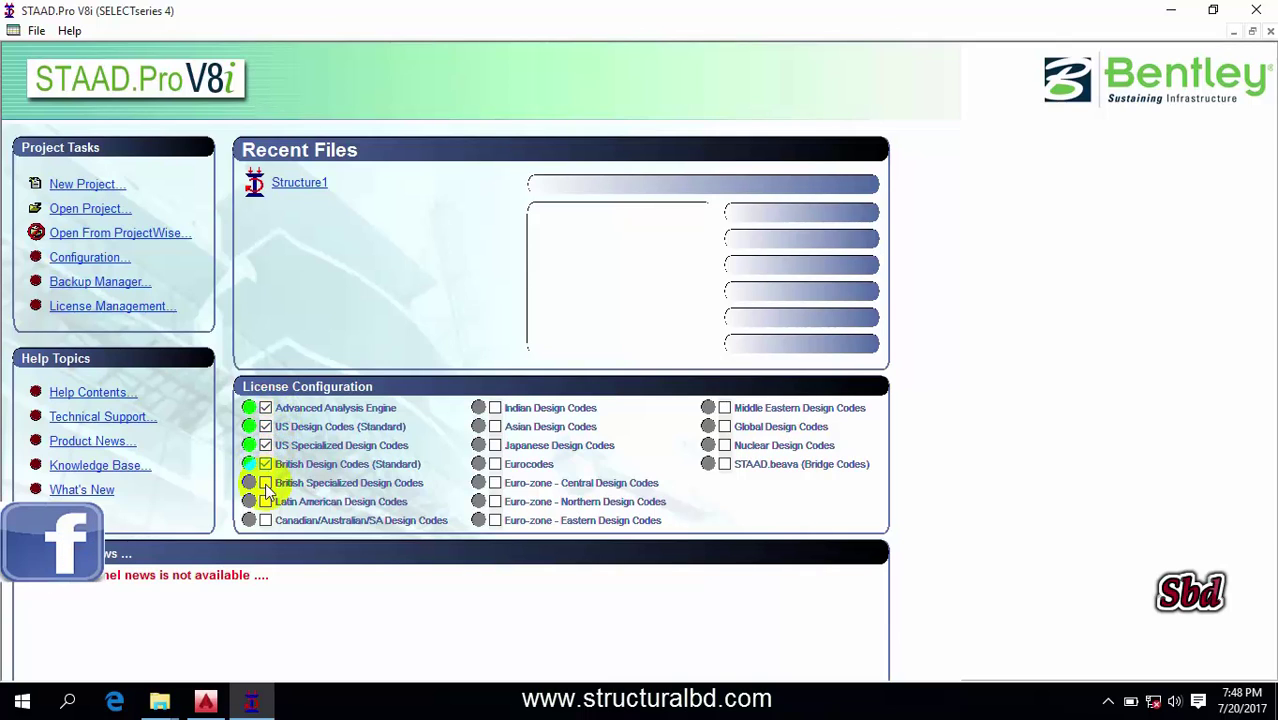
pyautogui.click(265, 483)
# Enable Indian, Asian, Japanese, Eurocode, Euro-zone, Global, Middle Eastern, Nuclear and STAAD.beava codes.
pyautogui.click(495, 408)
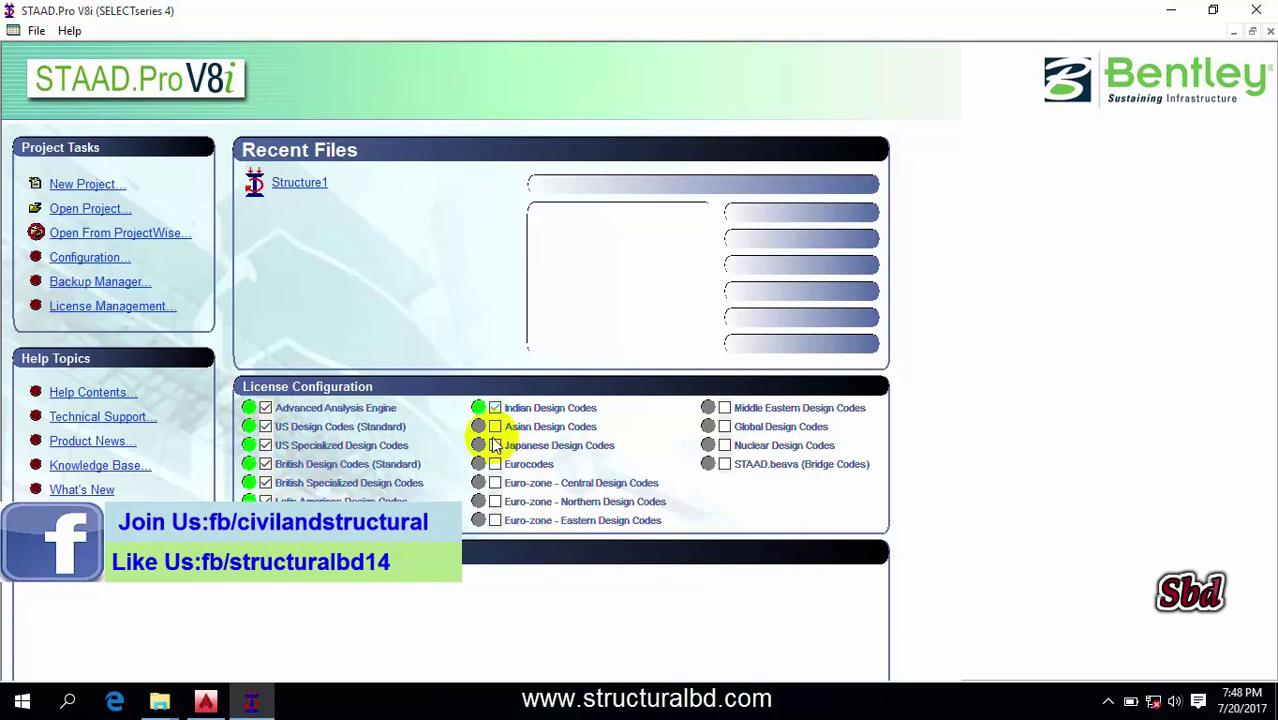
pyautogui.click(495, 427)
pyautogui.click(495, 445)
pyautogui.click(495, 464)
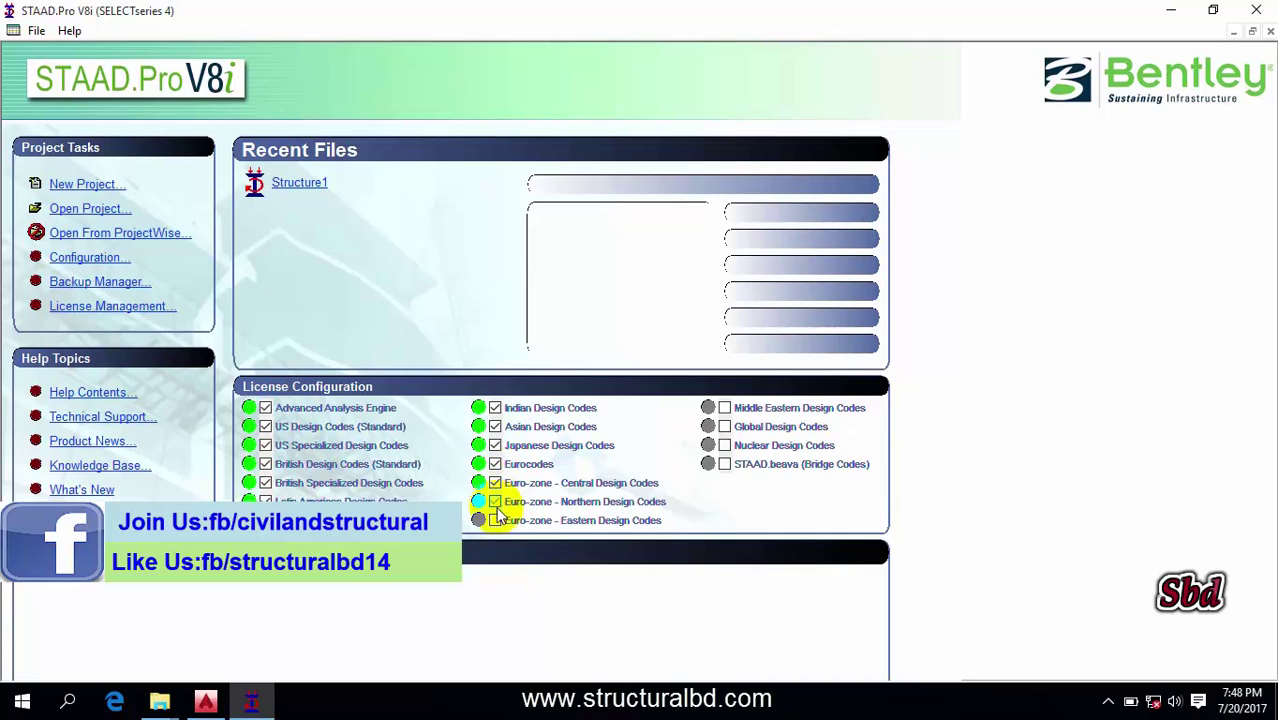
pyautogui.click(495, 520)
pyautogui.click(724, 427)
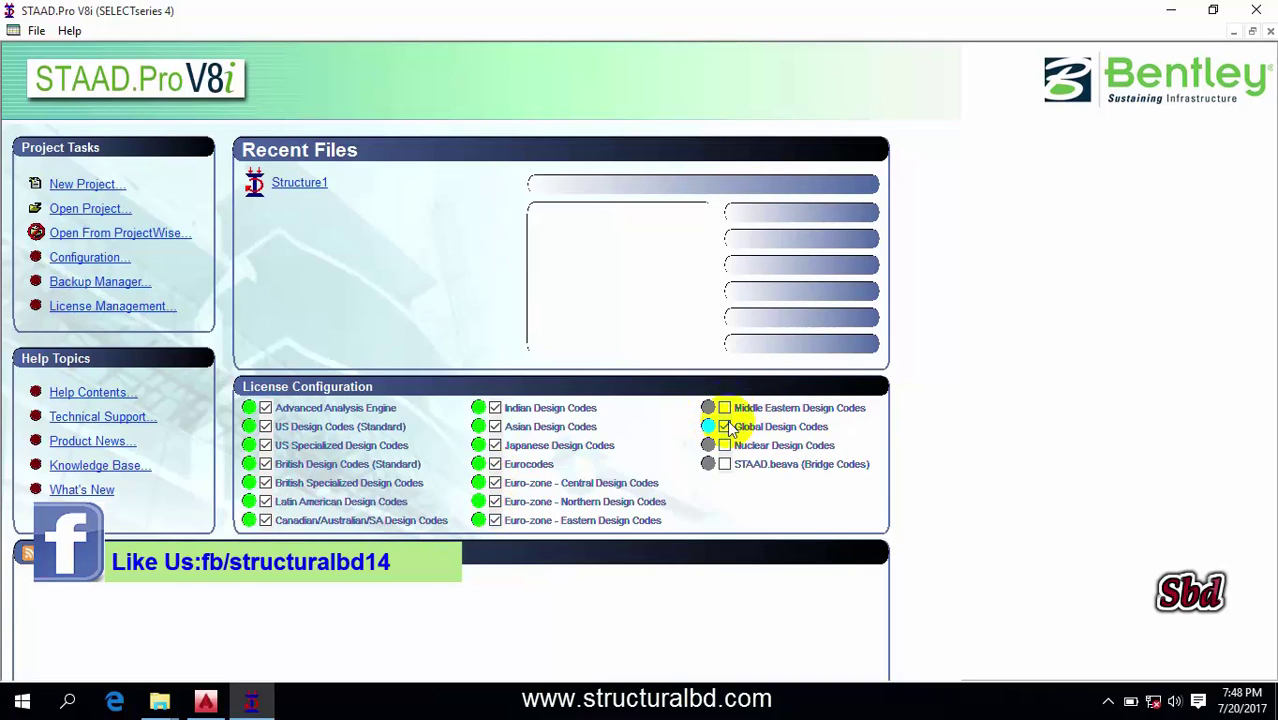
pyautogui.click(724, 408)
pyautogui.click(724, 445)
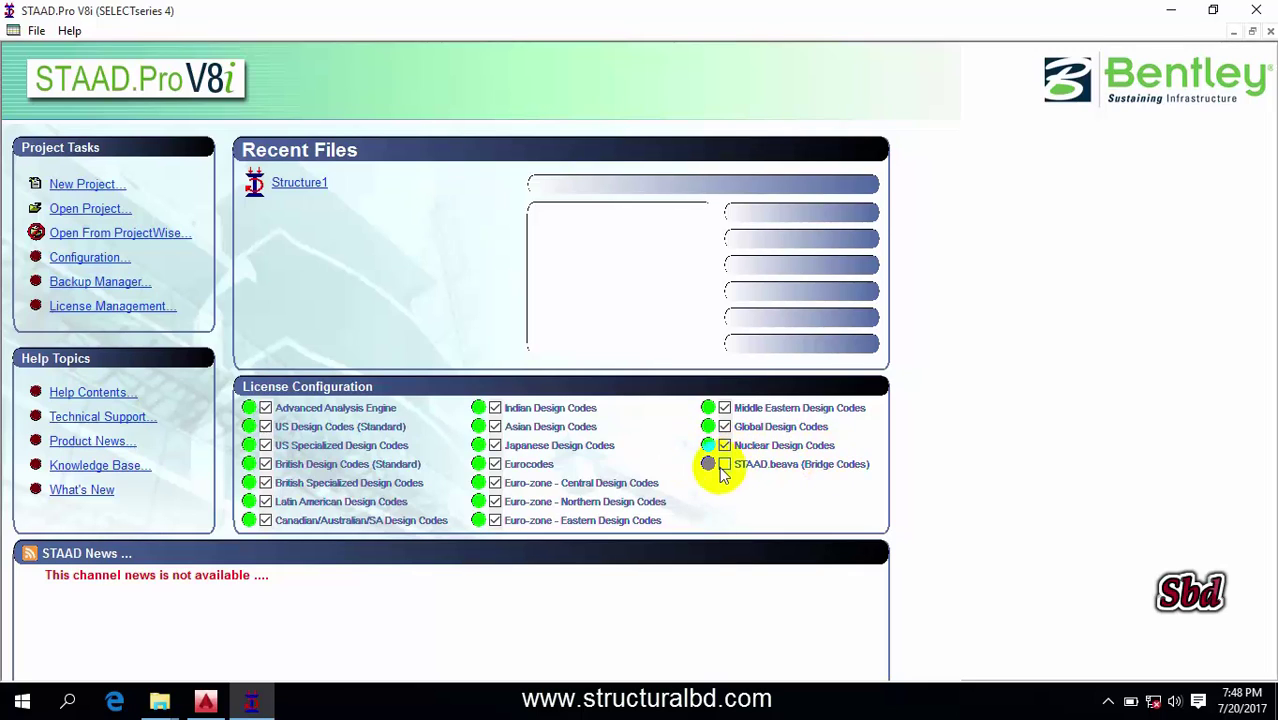
pyautogui.click(724, 465)
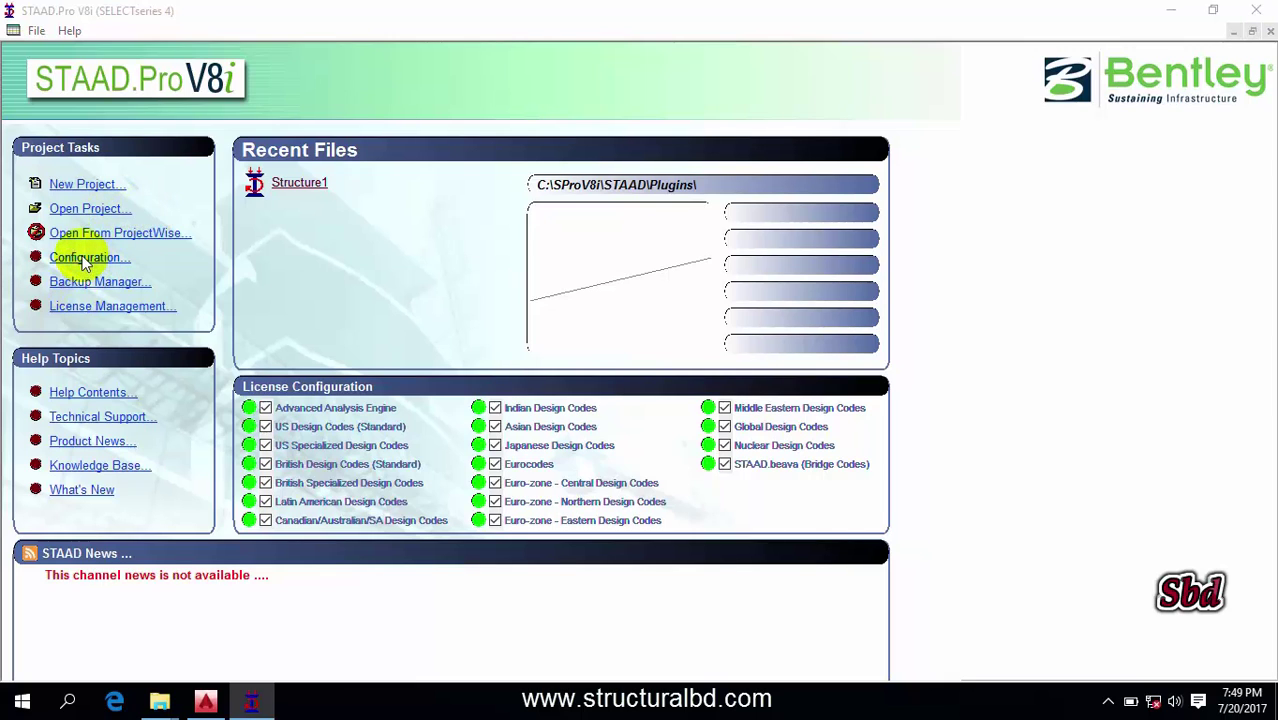
# Set the configuration's base unit to English.
pyautogui.click(85, 260)
pyautogui.moveTo(588, 125); pyautogui.dragTo(517, 117)
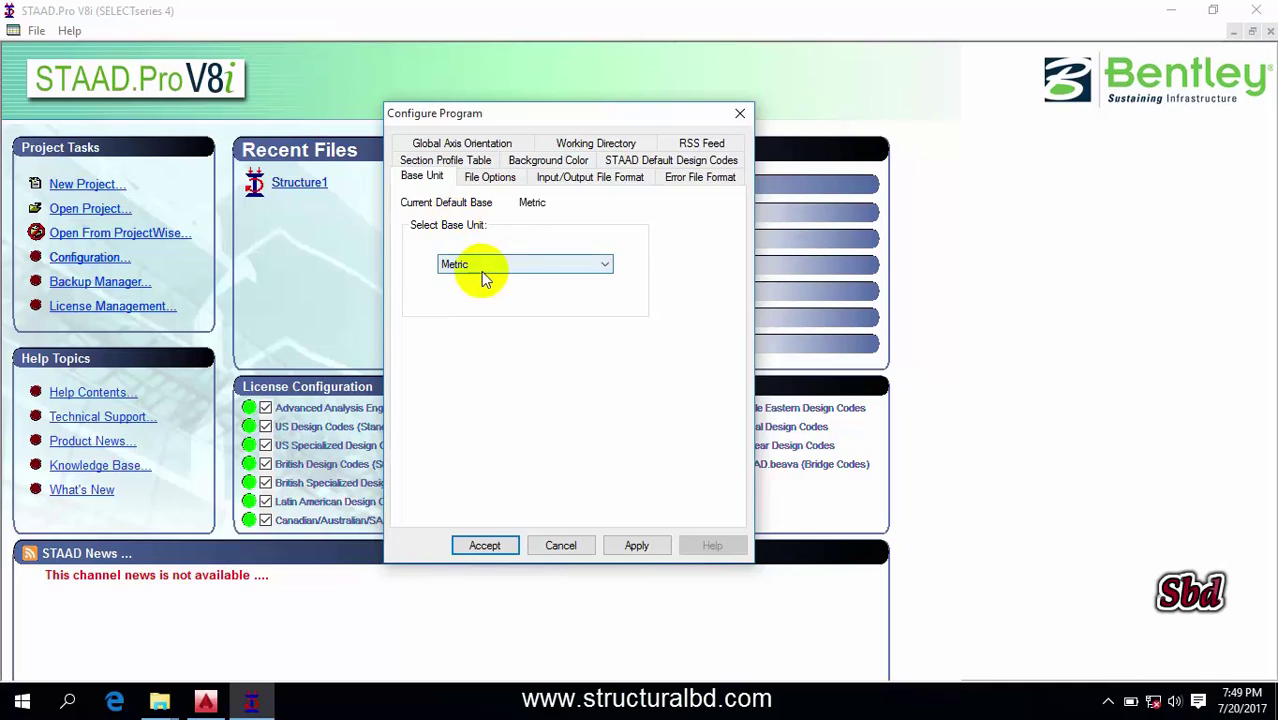
pyautogui.click(530, 264)
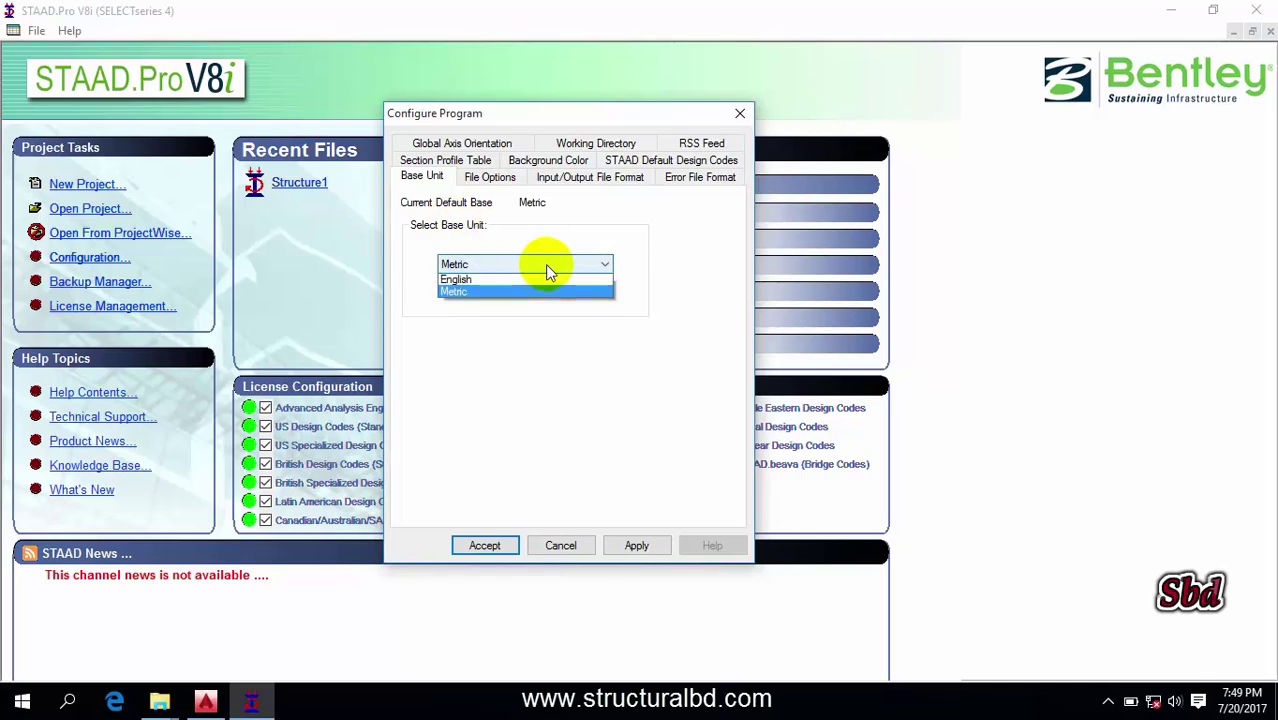
pyautogui.click(462, 283)
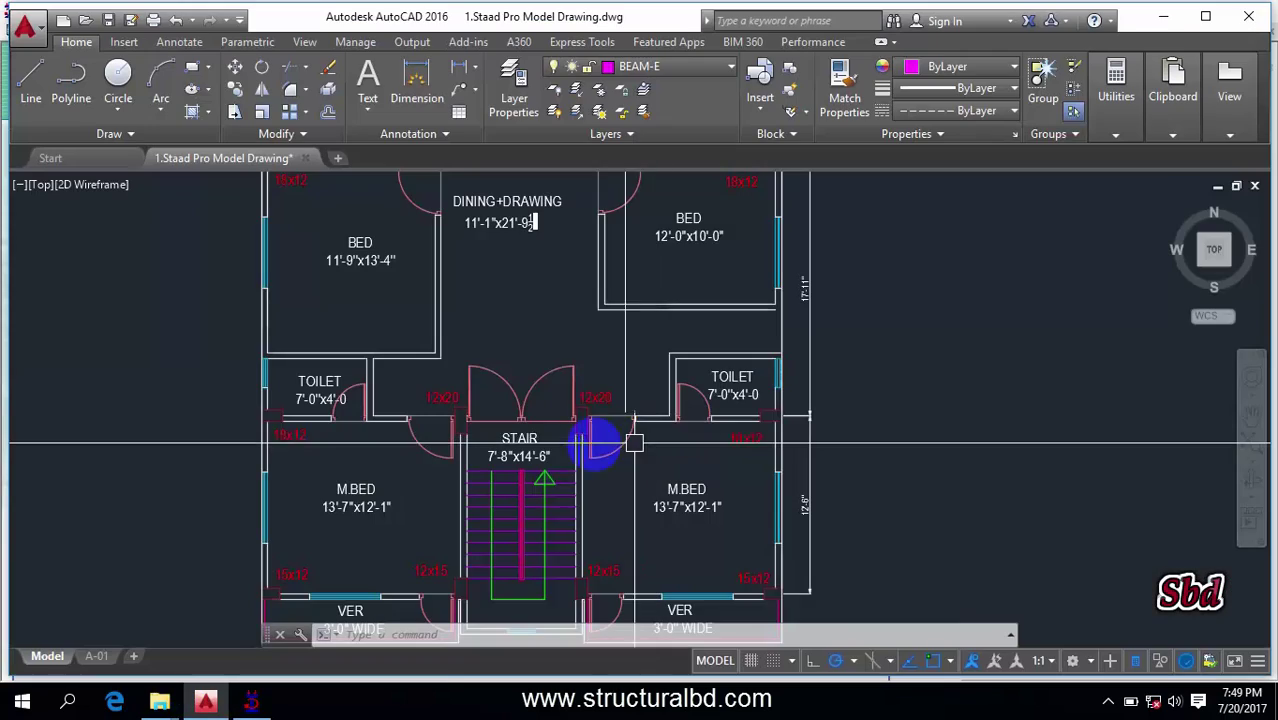
pyautogui.scroll(-5, 541, 445)
pyautogui.scroll(10, 513, 374)
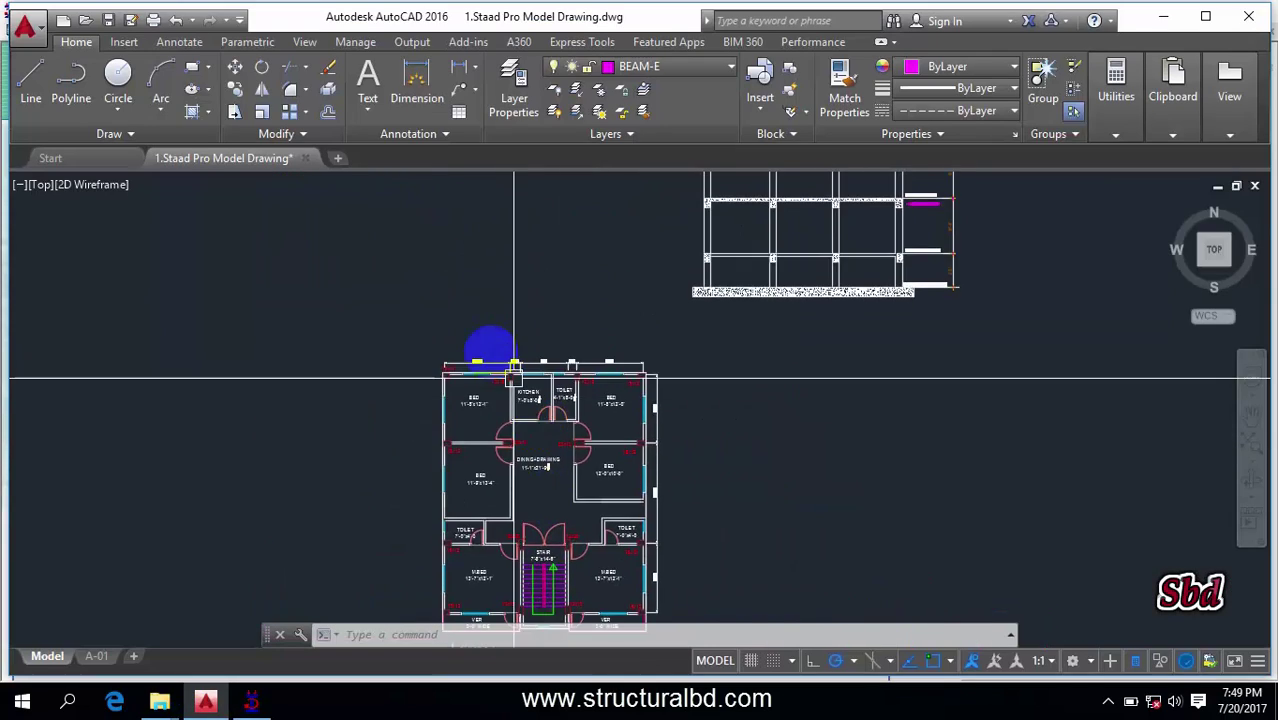
pyautogui.scroll(-5, 533, 479)
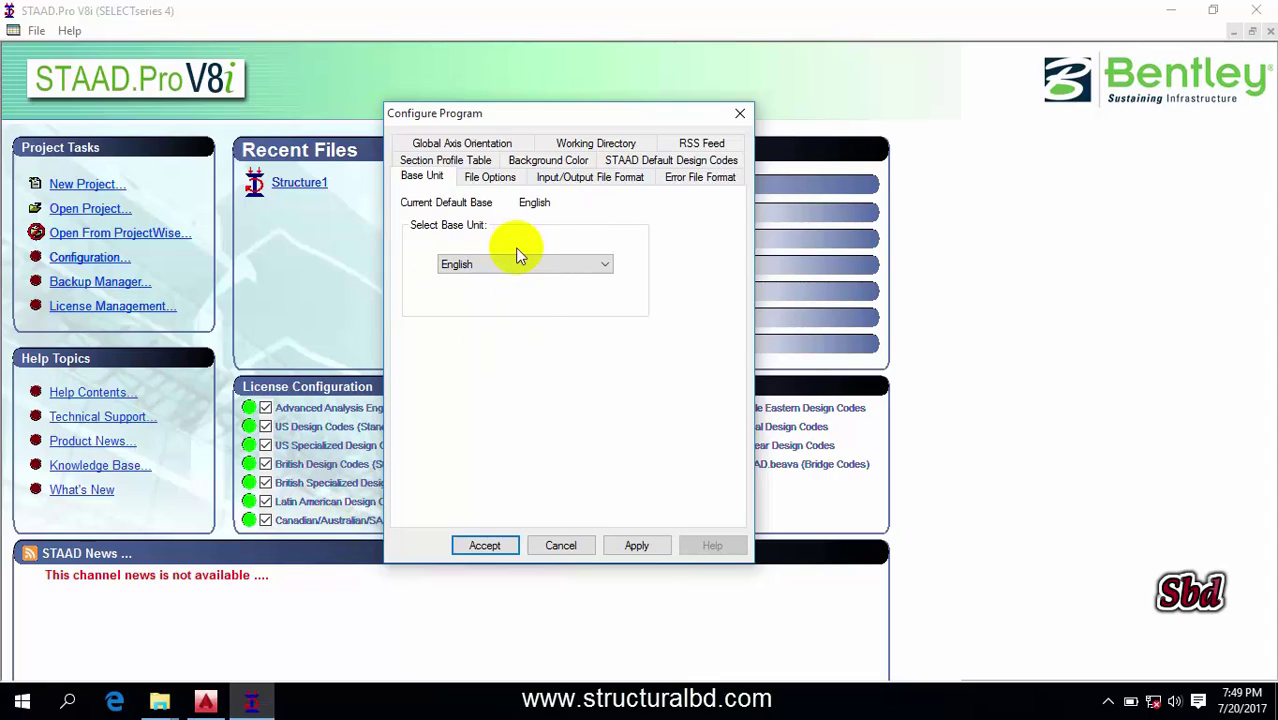
pyautogui.click(562, 264)
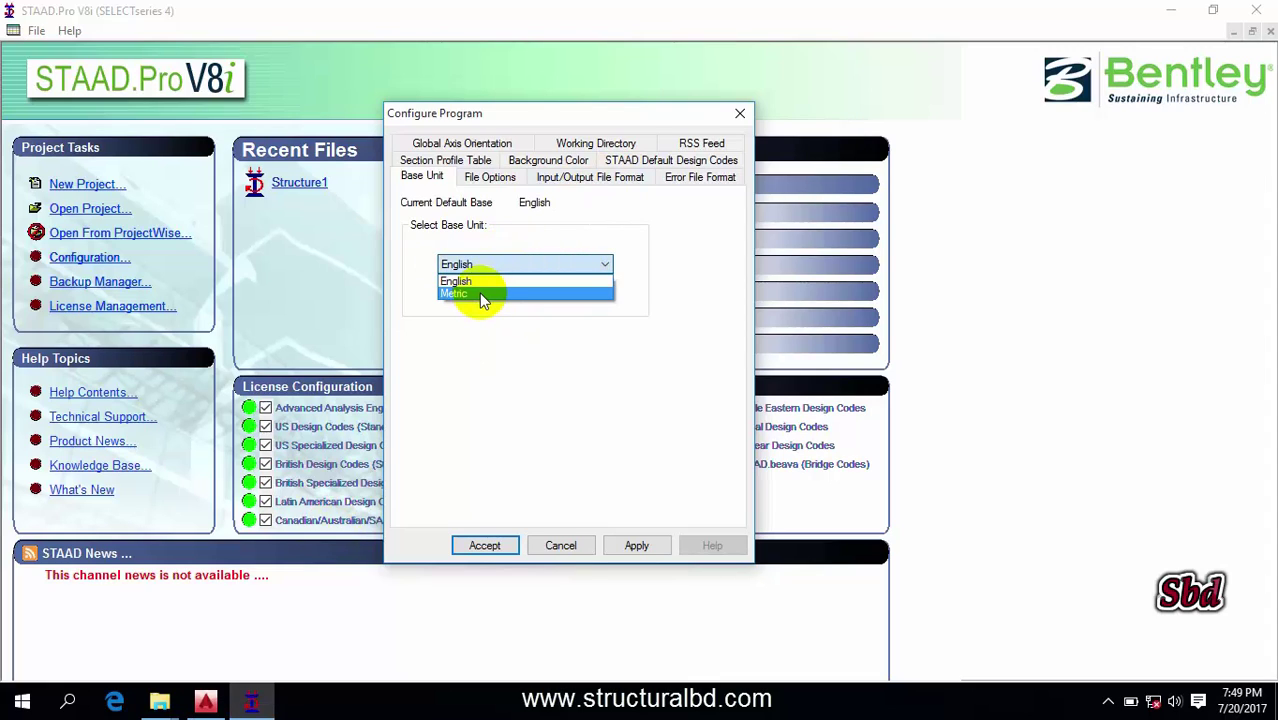
pyautogui.click(522, 281)
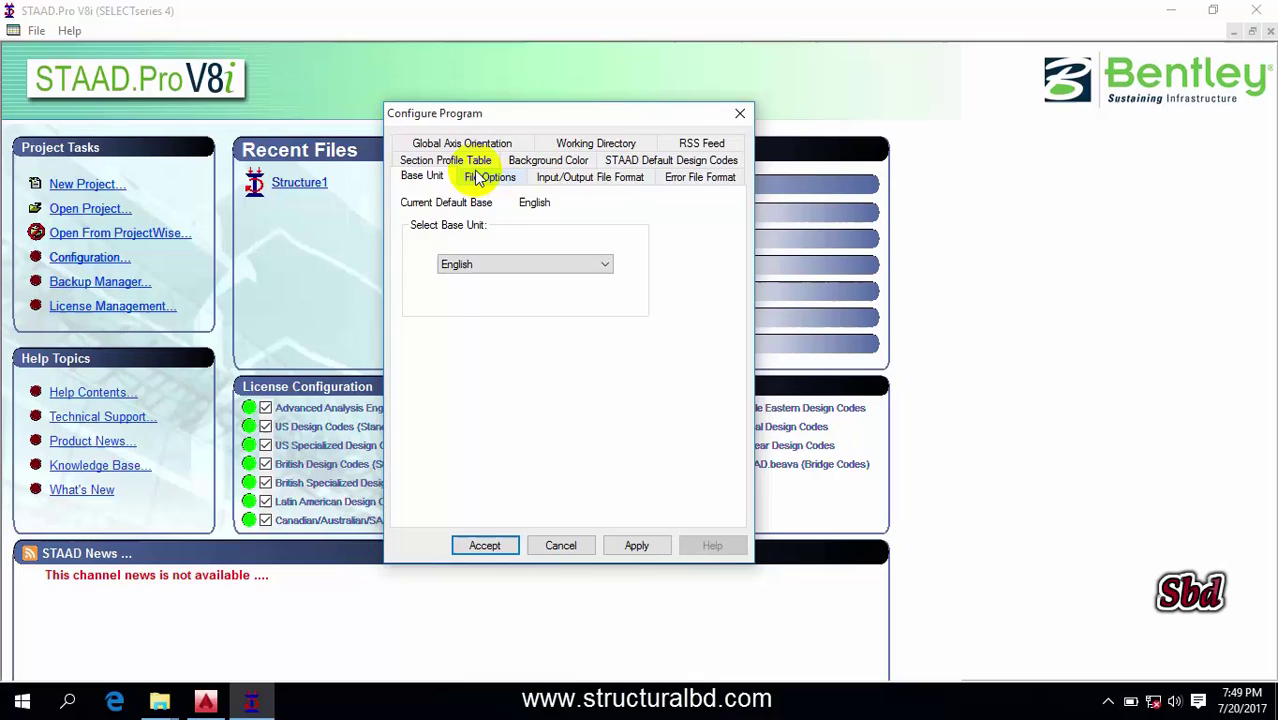
# Set the global axis orientation to Y up with a white background, then apply and accept.
pyautogui.click(445, 143)
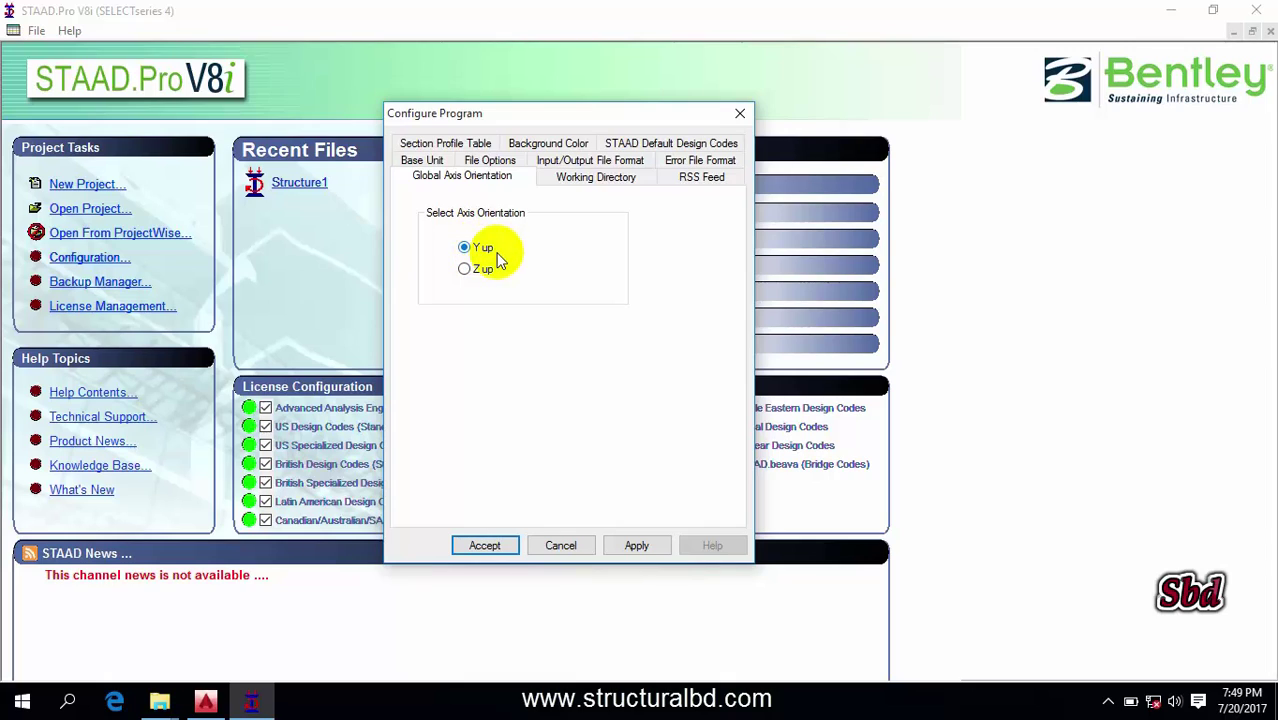
pyautogui.click(470, 276)
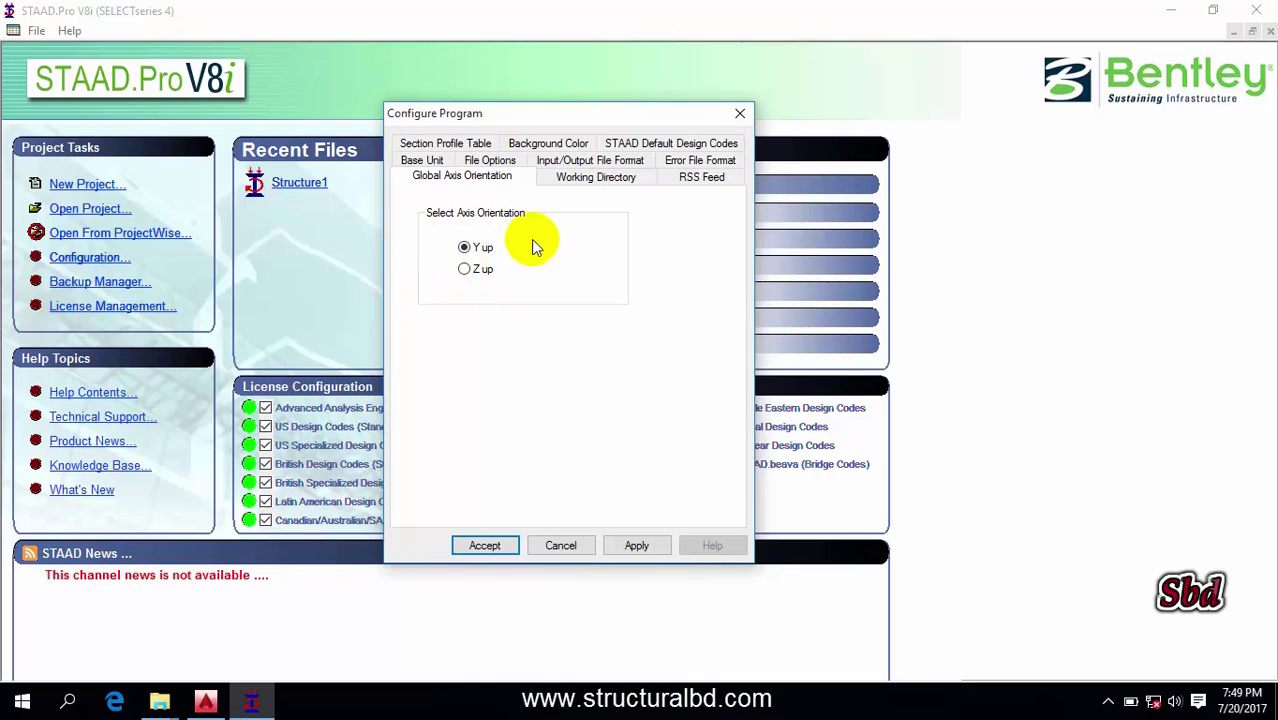
pyautogui.click(548, 145)
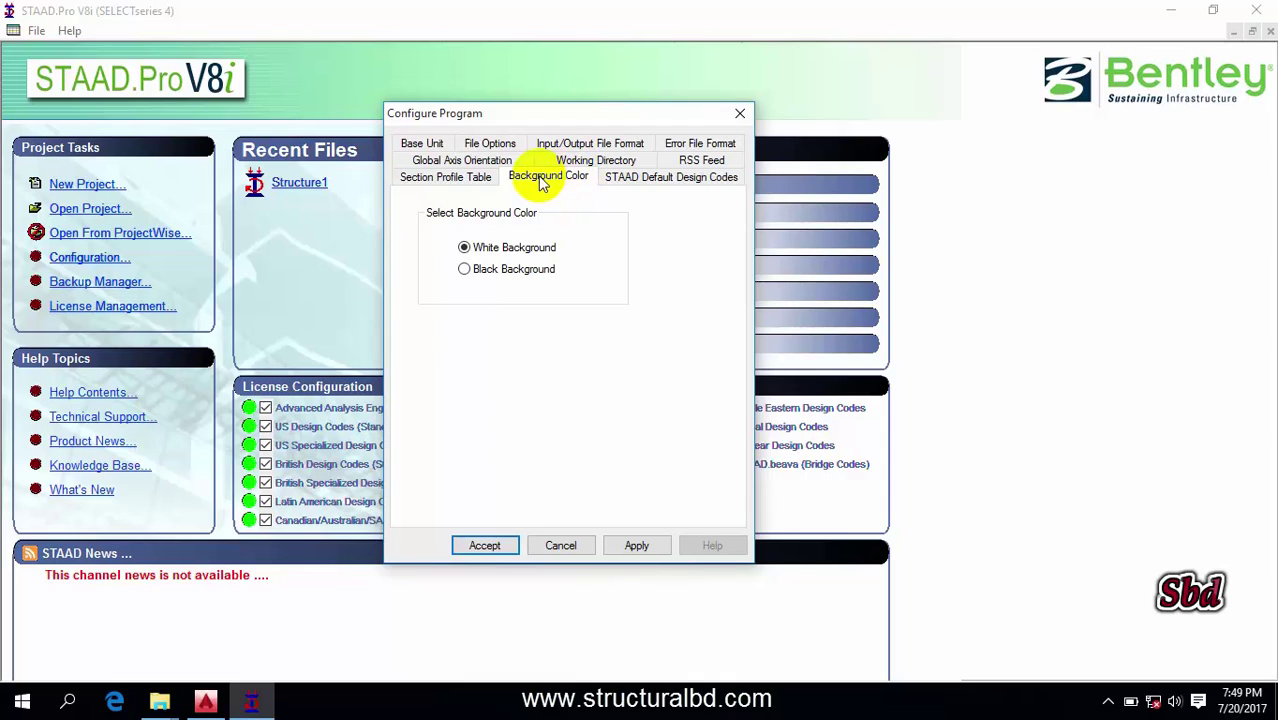
pyautogui.click(490, 249)
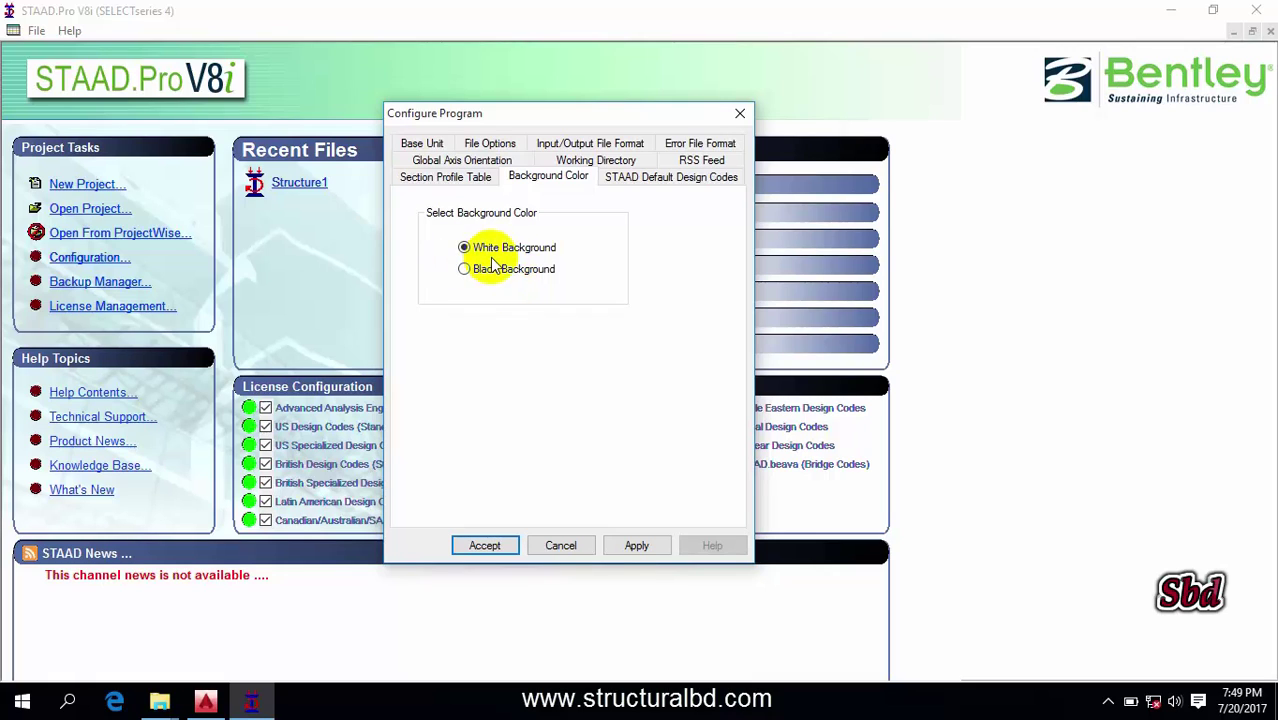
pyautogui.click(490, 143)
pyautogui.click(637, 546)
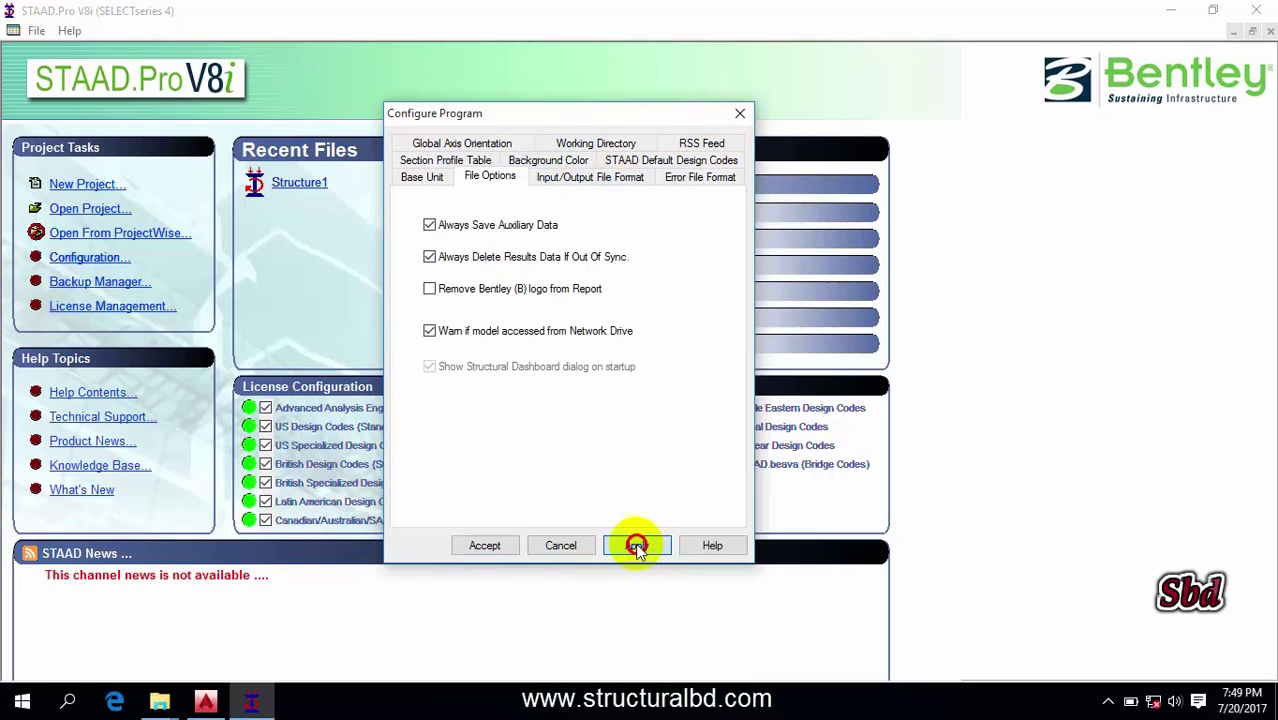
pyautogui.click(485, 546)
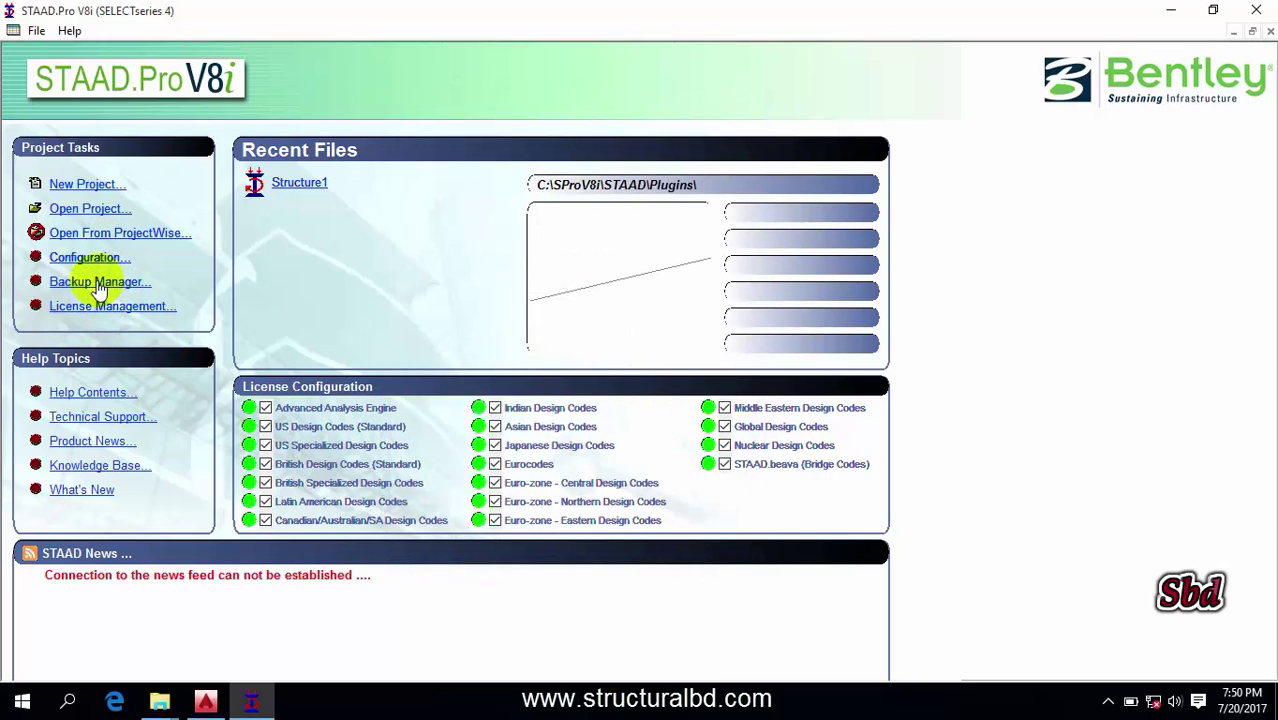
# In Backup Manager, keep auto-save on with 5 backups every 5 minutes and accept.
pyautogui.click(98, 283)
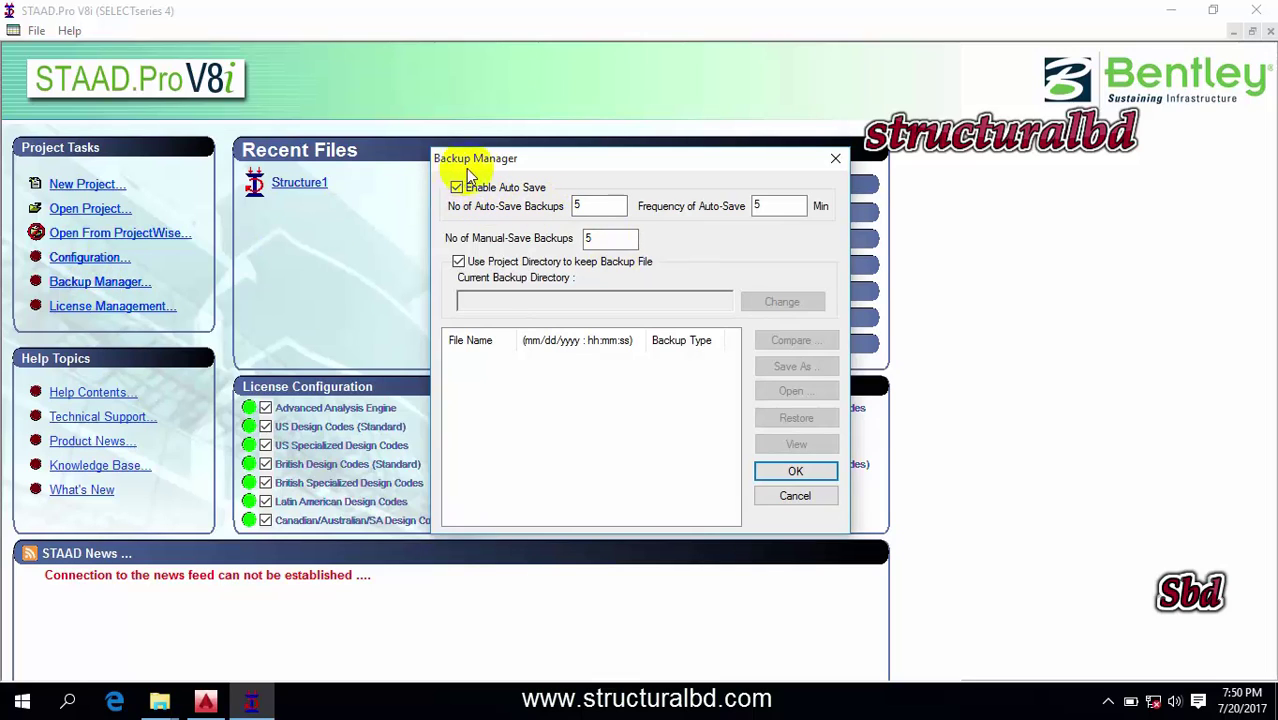
pyautogui.click(598, 206)
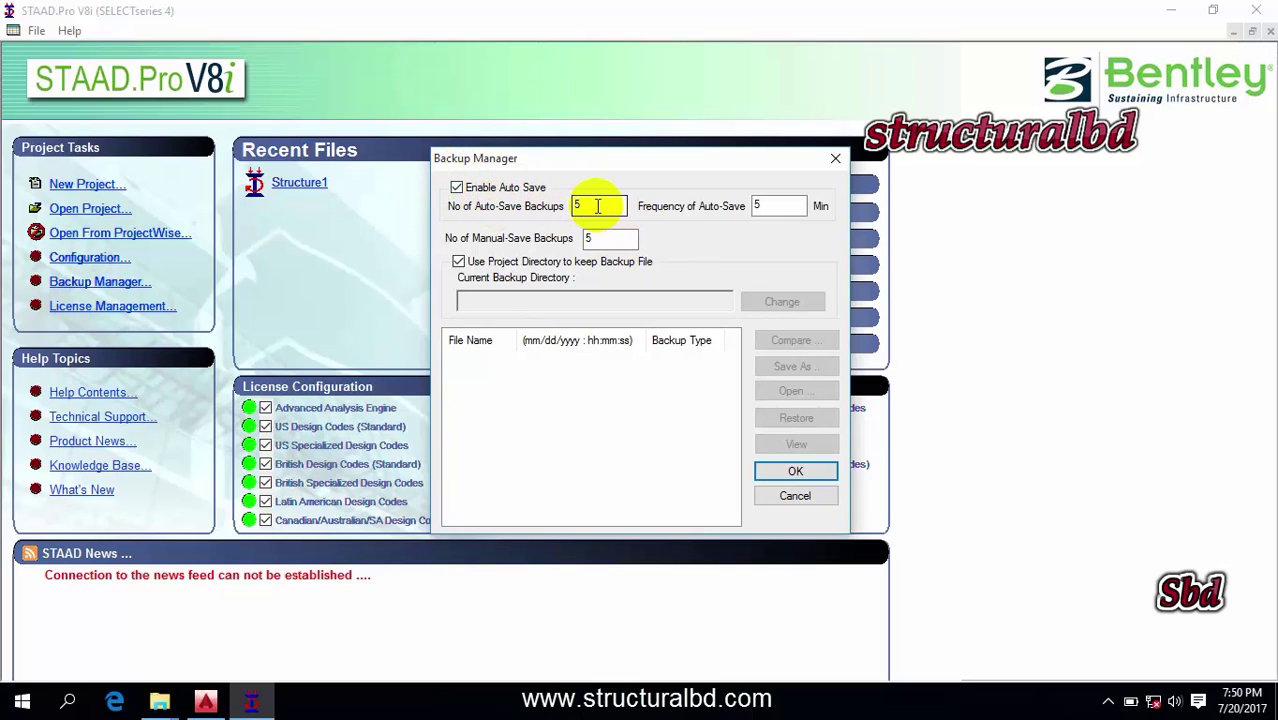
pyautogui.click(771, 207)
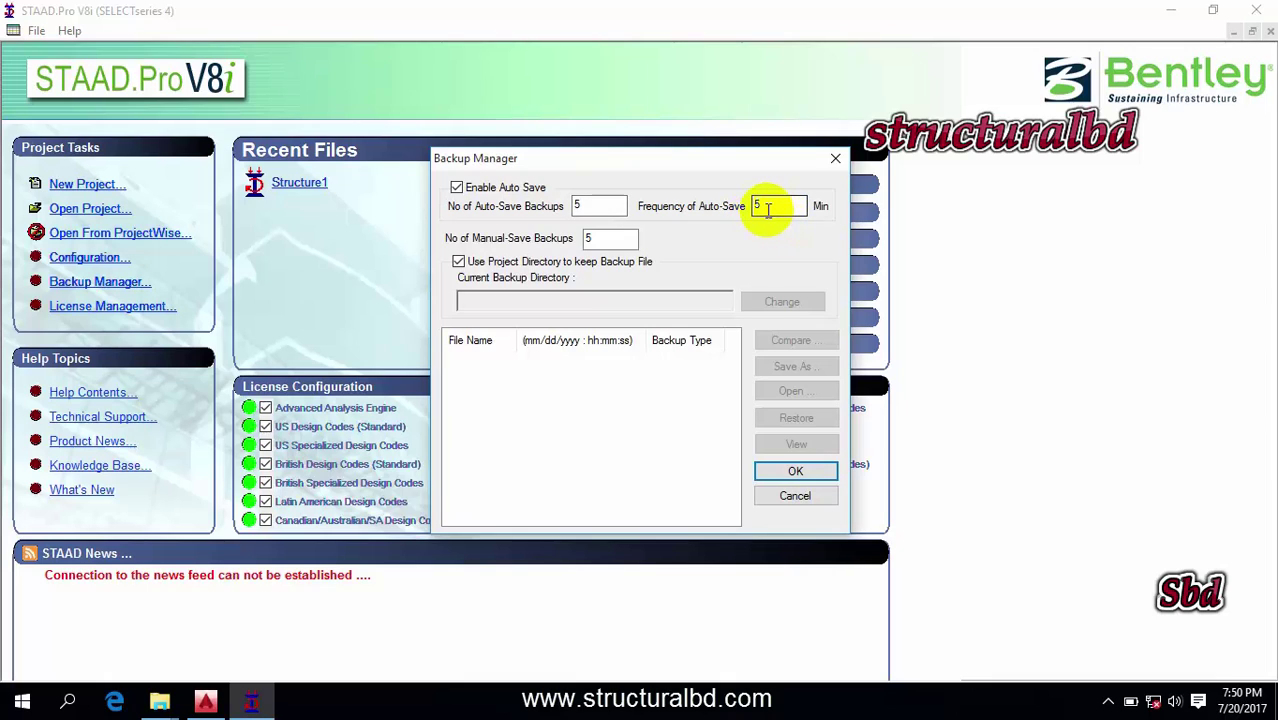
pyautogui.doubleClick(784, 211)
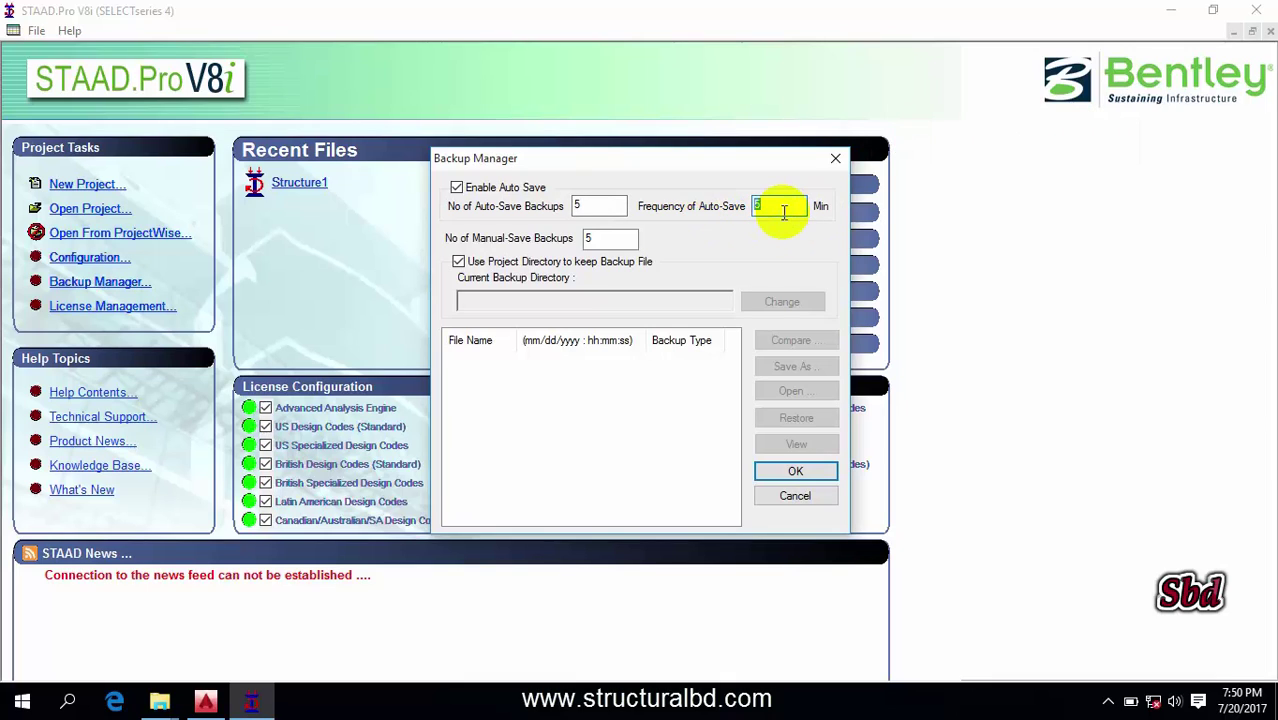
pyautogui.click(456, 187)
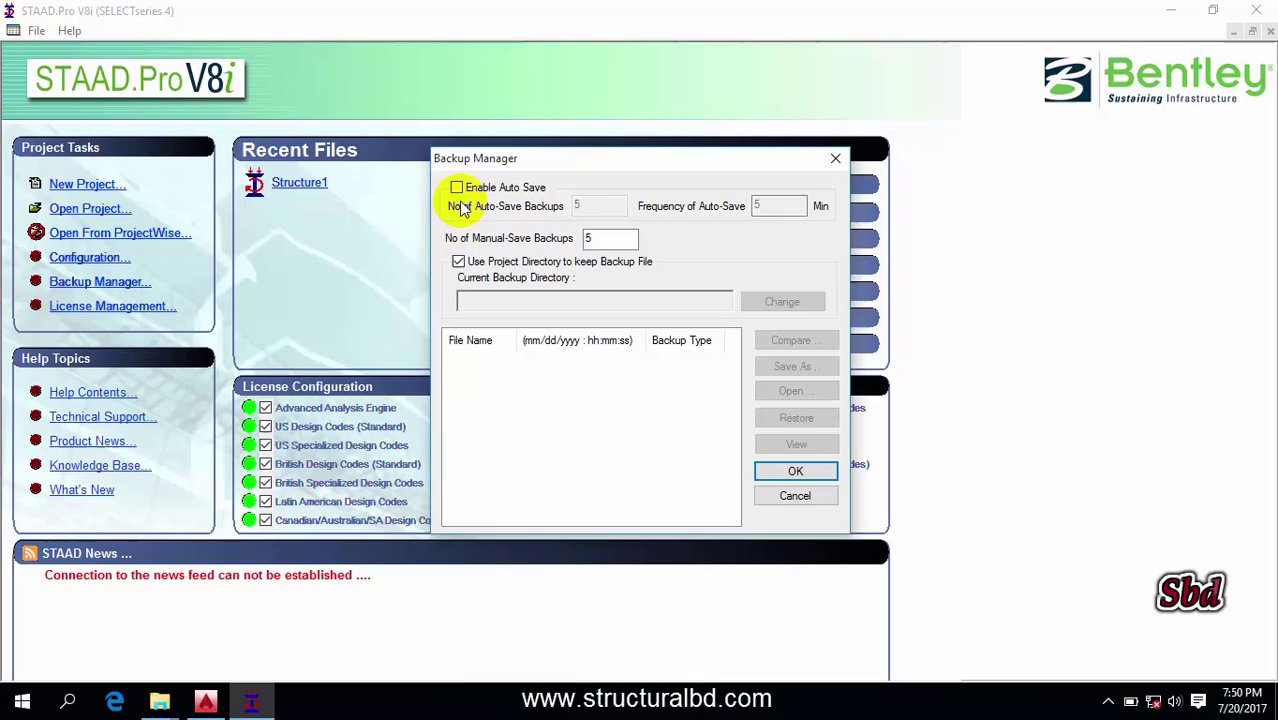
pyautogui.click(457, 188)
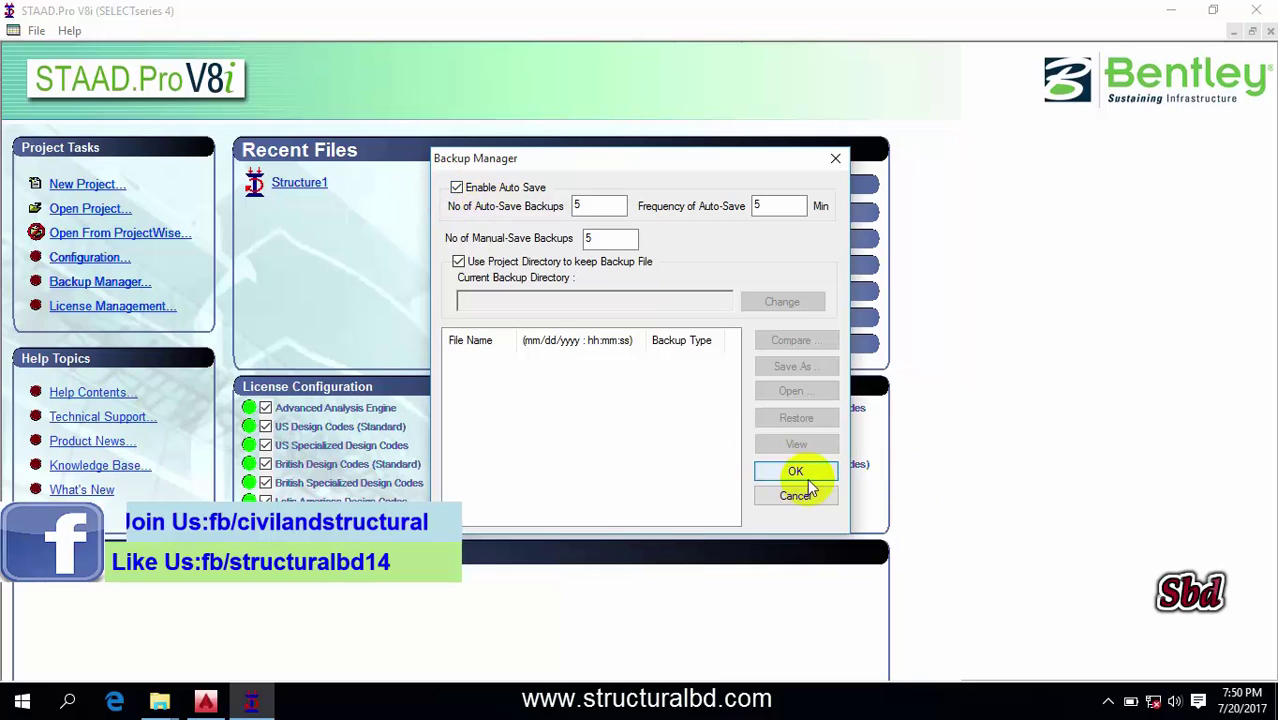
pyautogui.click(805, 477)
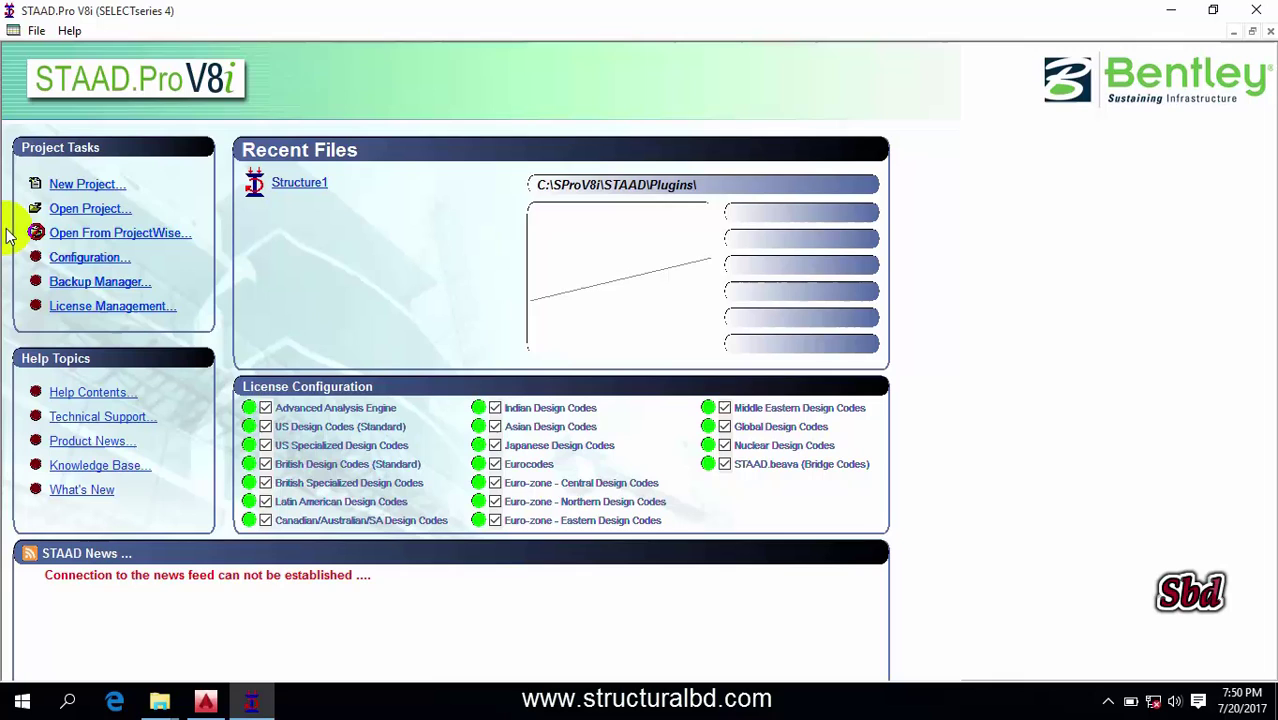
# Create Structure1 as a Space model in Foot and KiloPound, overwriting the old file, with Add Beam.
pyautogui.click(84, 185)
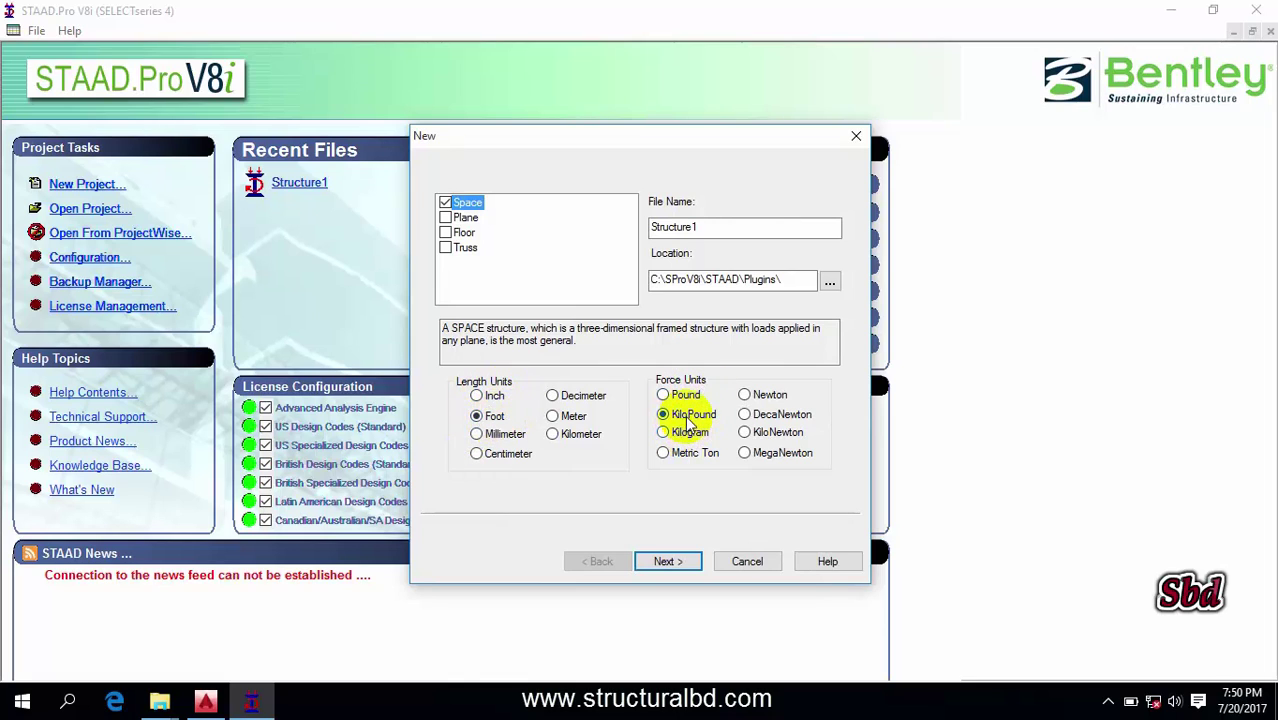
pyautogui.click(666, 561)
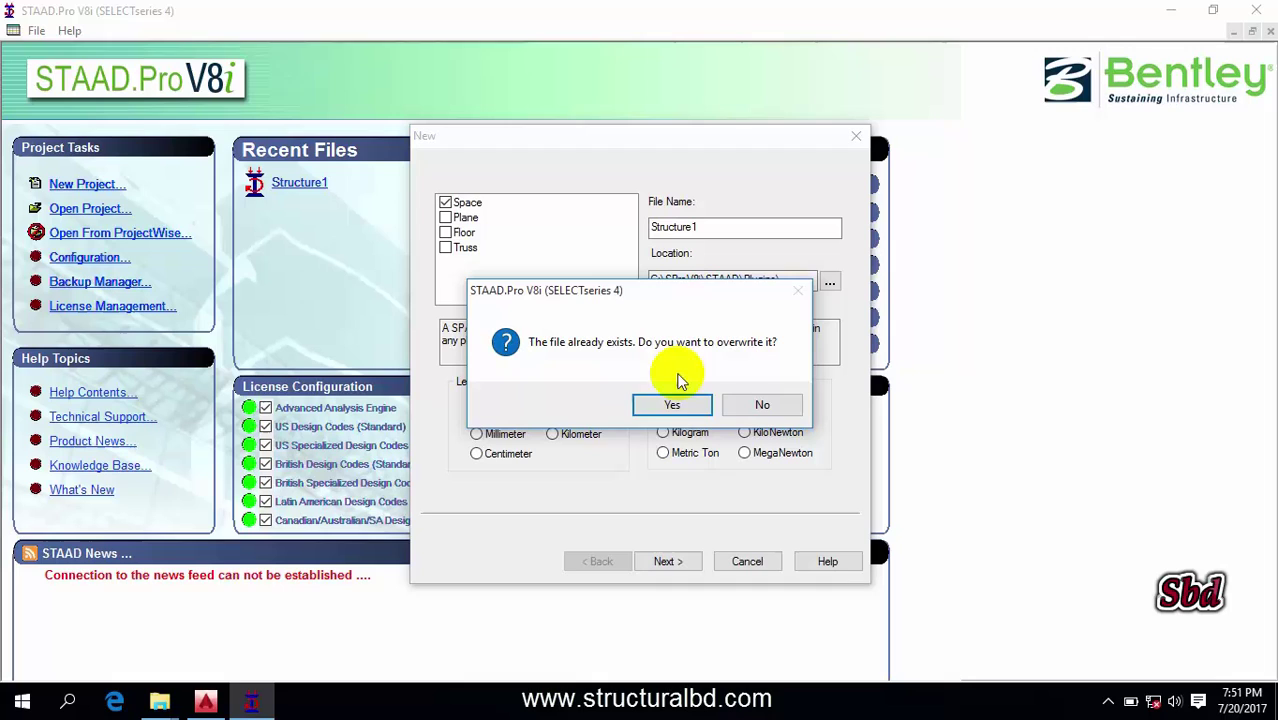
pyautogui.click(674, 406)
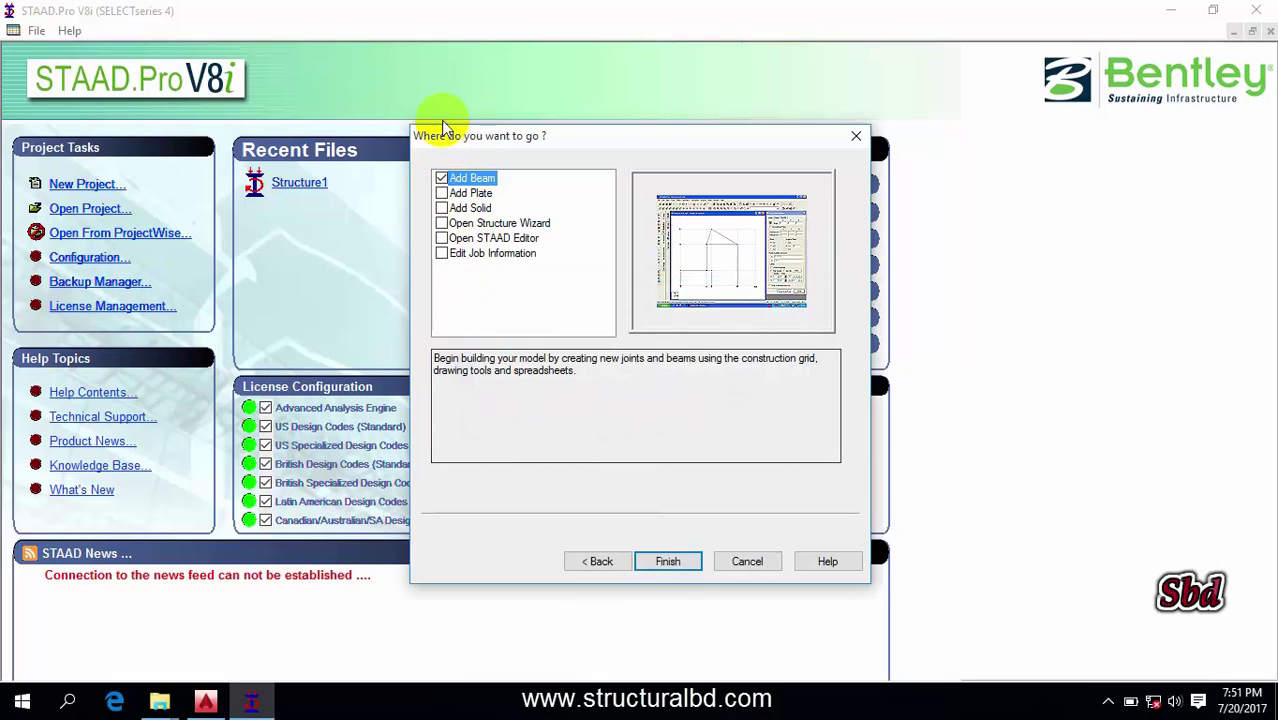
pyautogui.click(668, 561)
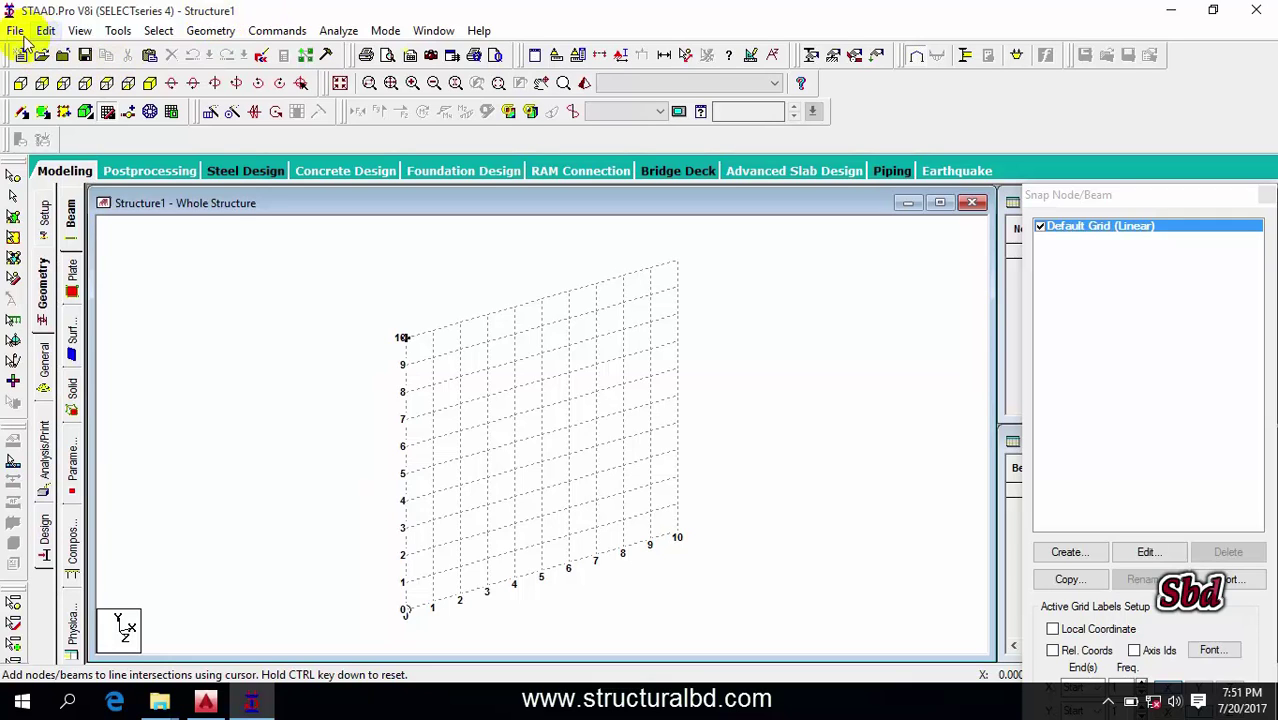
pyautogui.click(45, 32)
pyautogui.click(46, 31)
pyautogui.click(82, 31)
pyautogui.moveTo(116, 33)
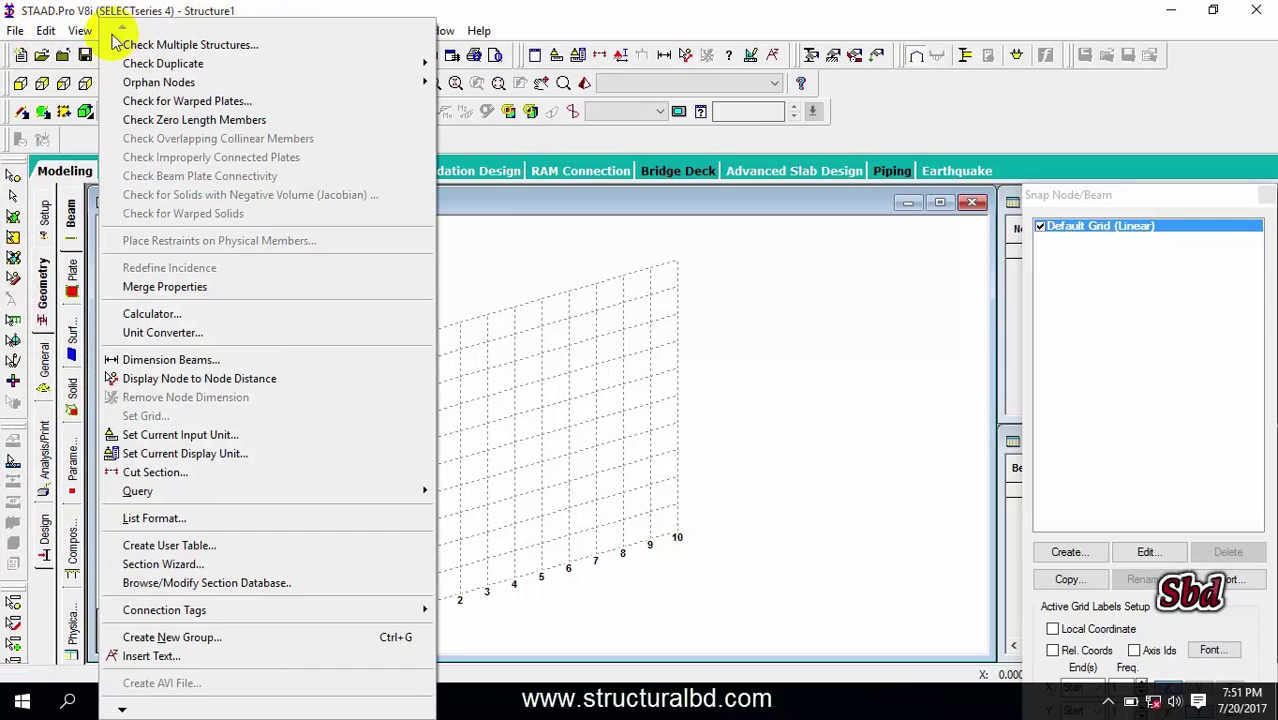
pyautogui.click(333, 38)
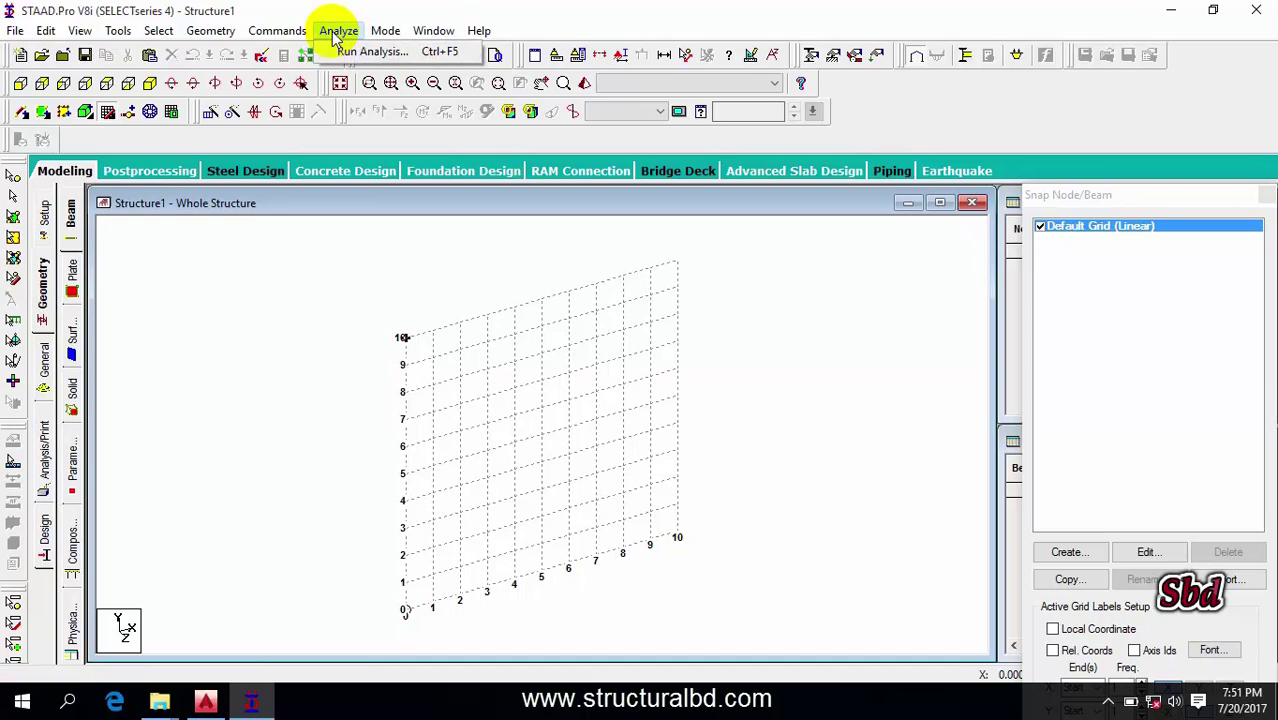
pyautogui.click(355, 12)
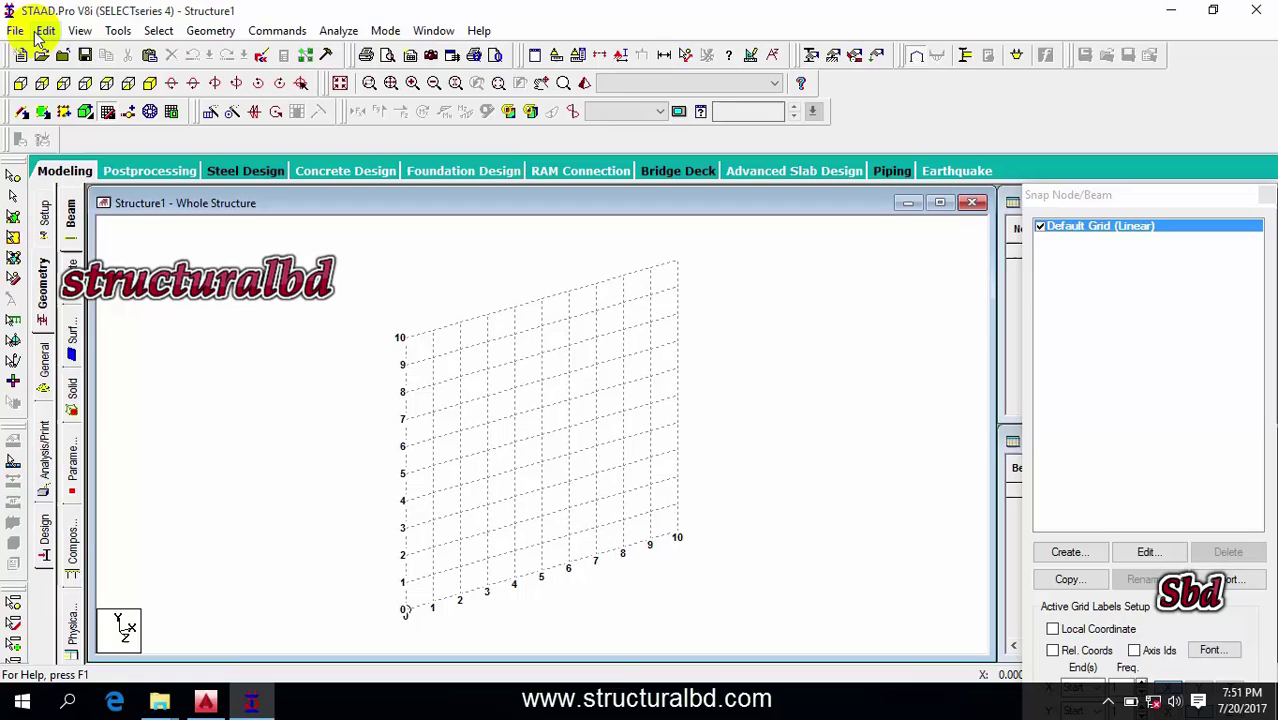
pyautogui.scroll(-1, 578, 433)
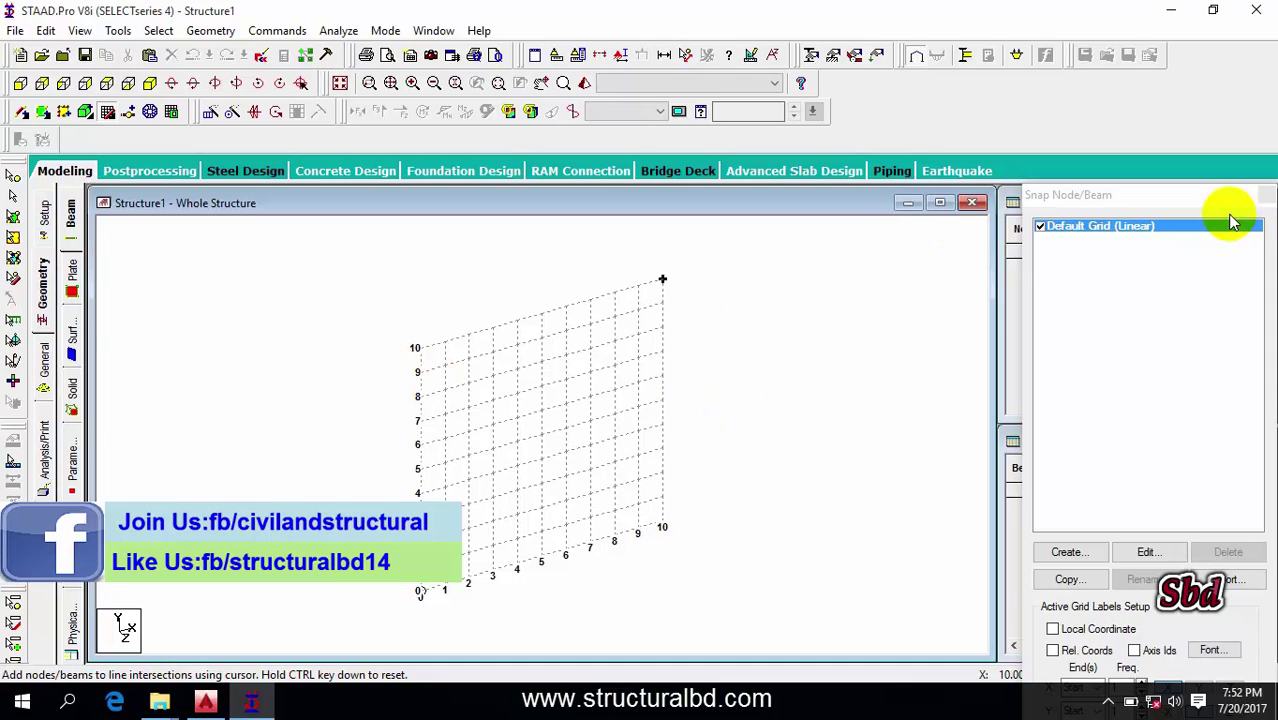
# Snap beams through grid points (3,0), (3,10), (7,10), (7,0) ft to form two columns and a top beam.
pyautogui.click(1197, 206)
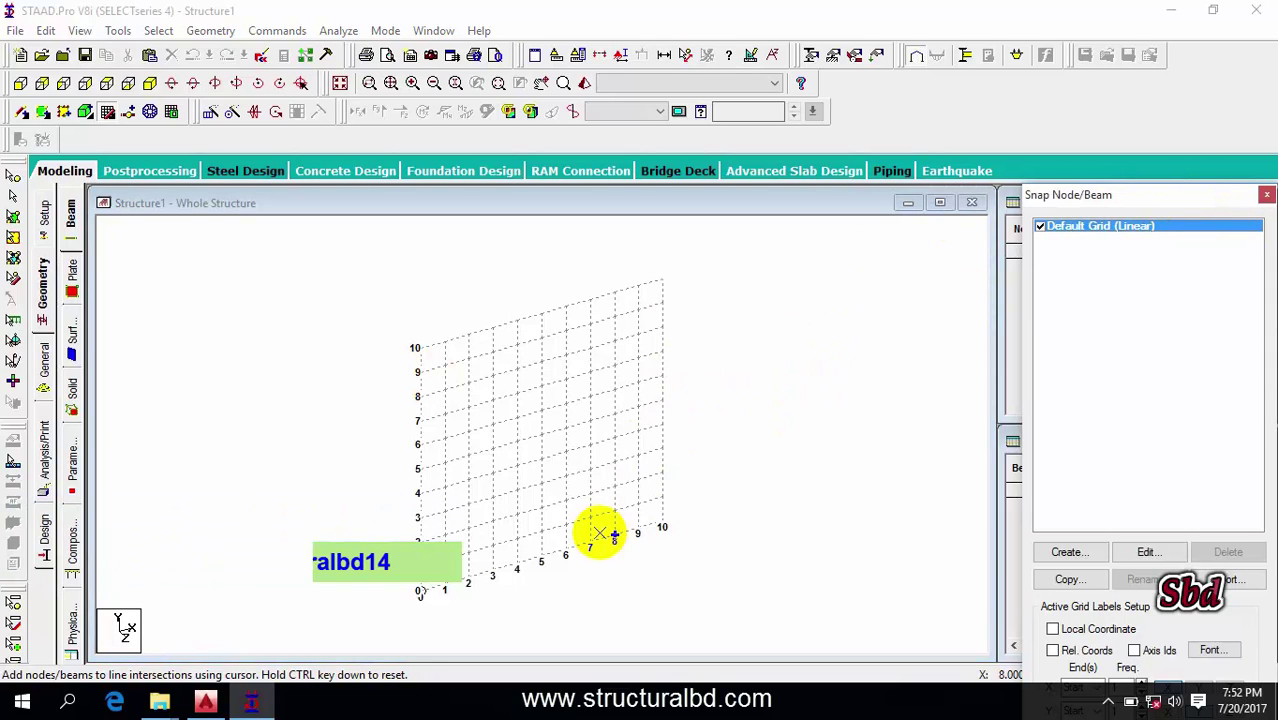
pyautogui.moveTo(1100, 195); pyautogui.dragTo(1076, 92)
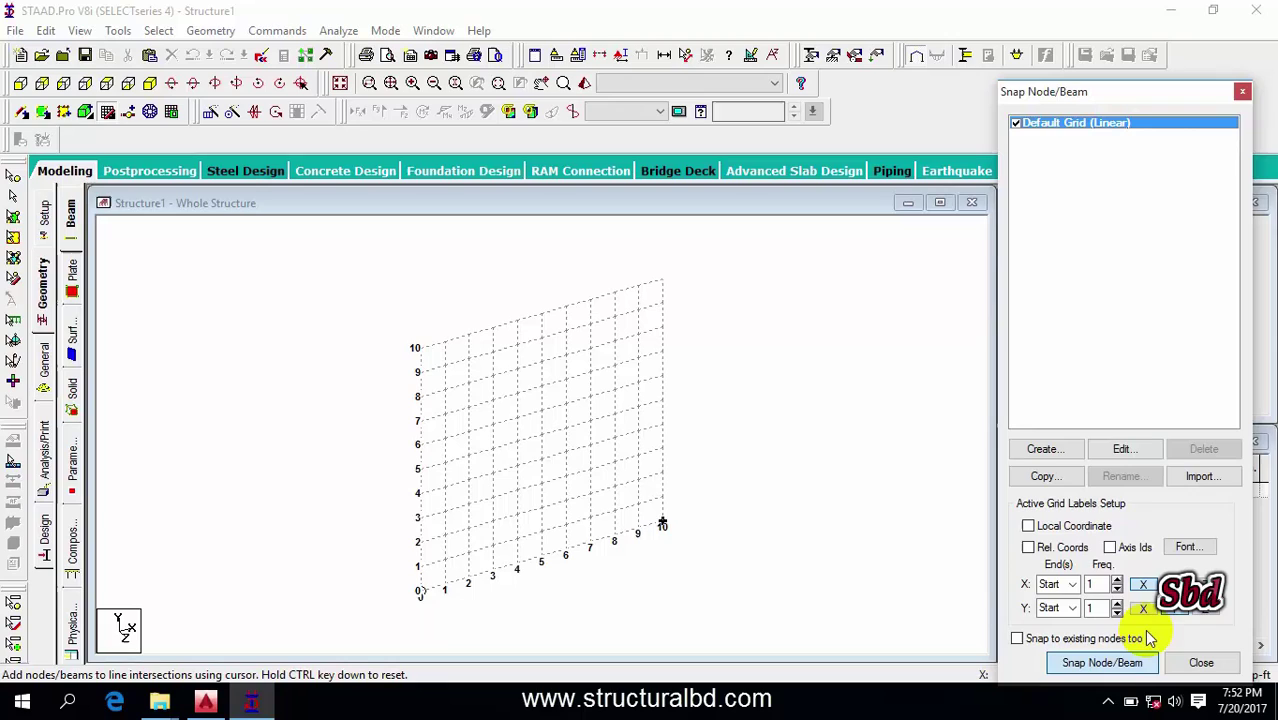
pyautogui.click(1104, 664)
pyautogui.click(472, 585)
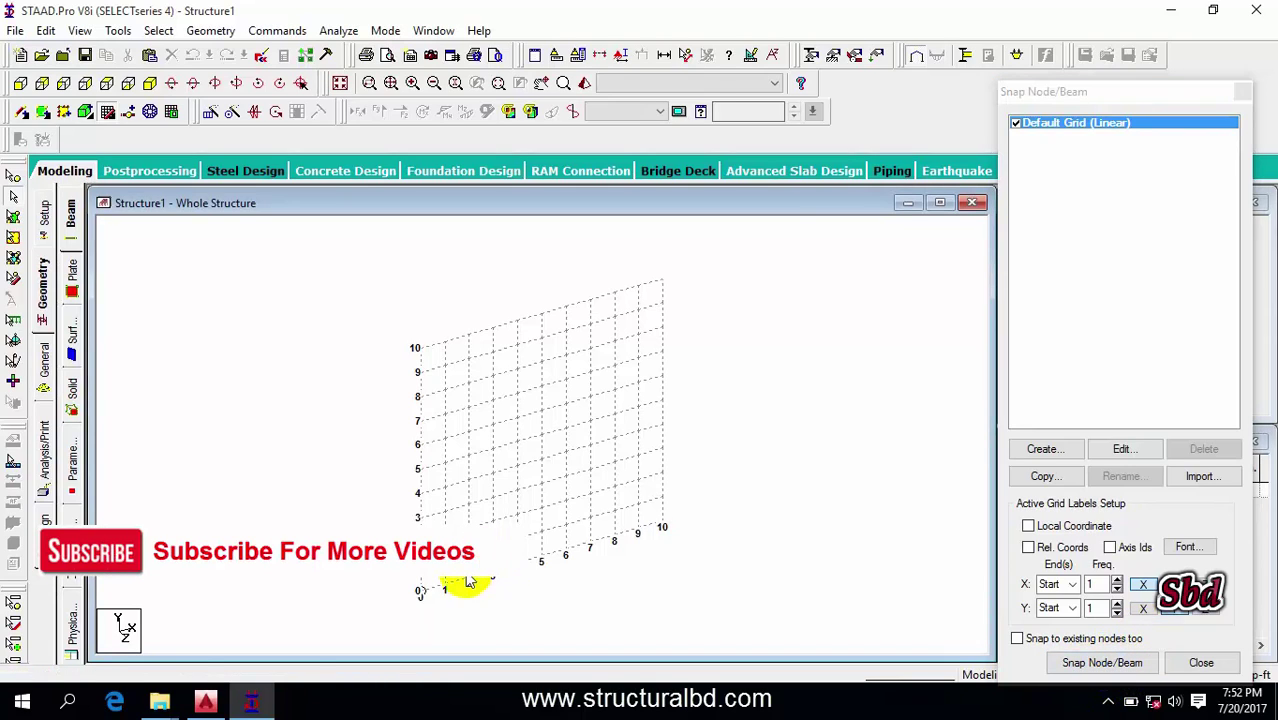
pyautogui.click(493, 578)
pyautogui.click(493, 328)
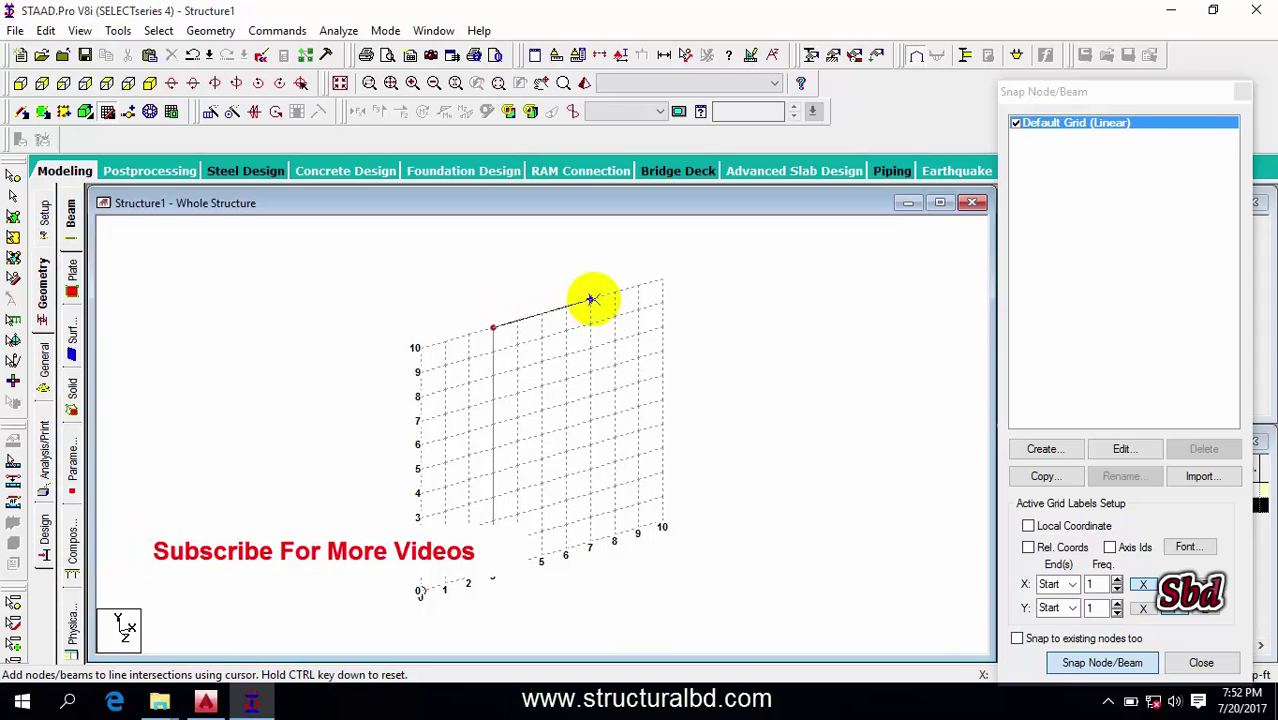
pyautogui.click(590, 300)
pyautogui.click(590, 541)
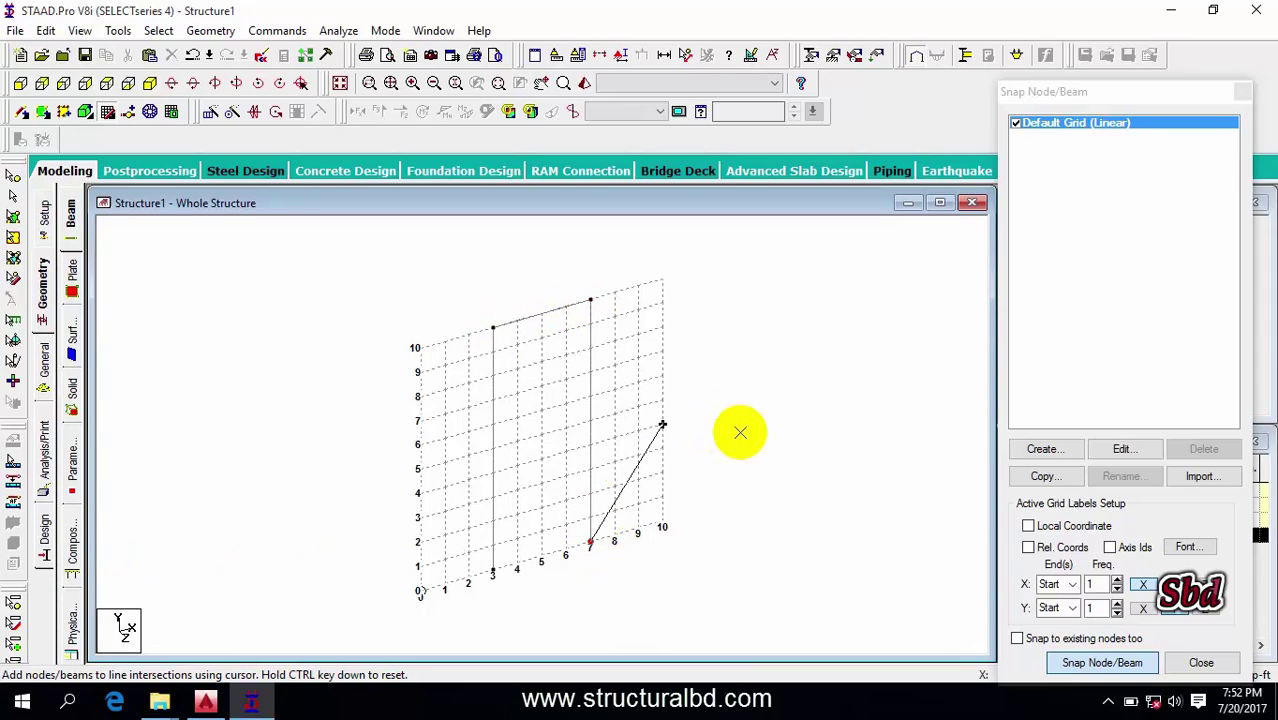
pyautogui.press('Escape')
# Select the three frame members, clear the selection, and close the snapping panel.
pyautogui.moveTo(442, 294); pyautogui.dragTo(633, 571)
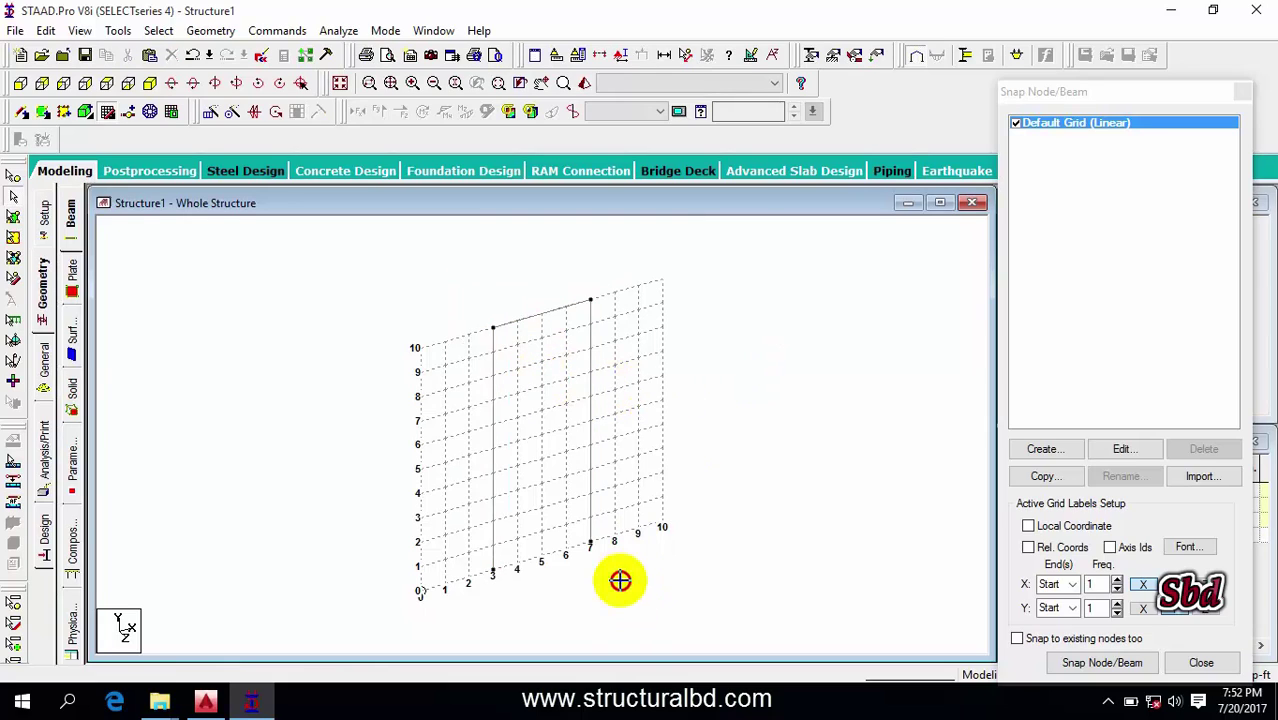
pyautogui.click(787, 428)
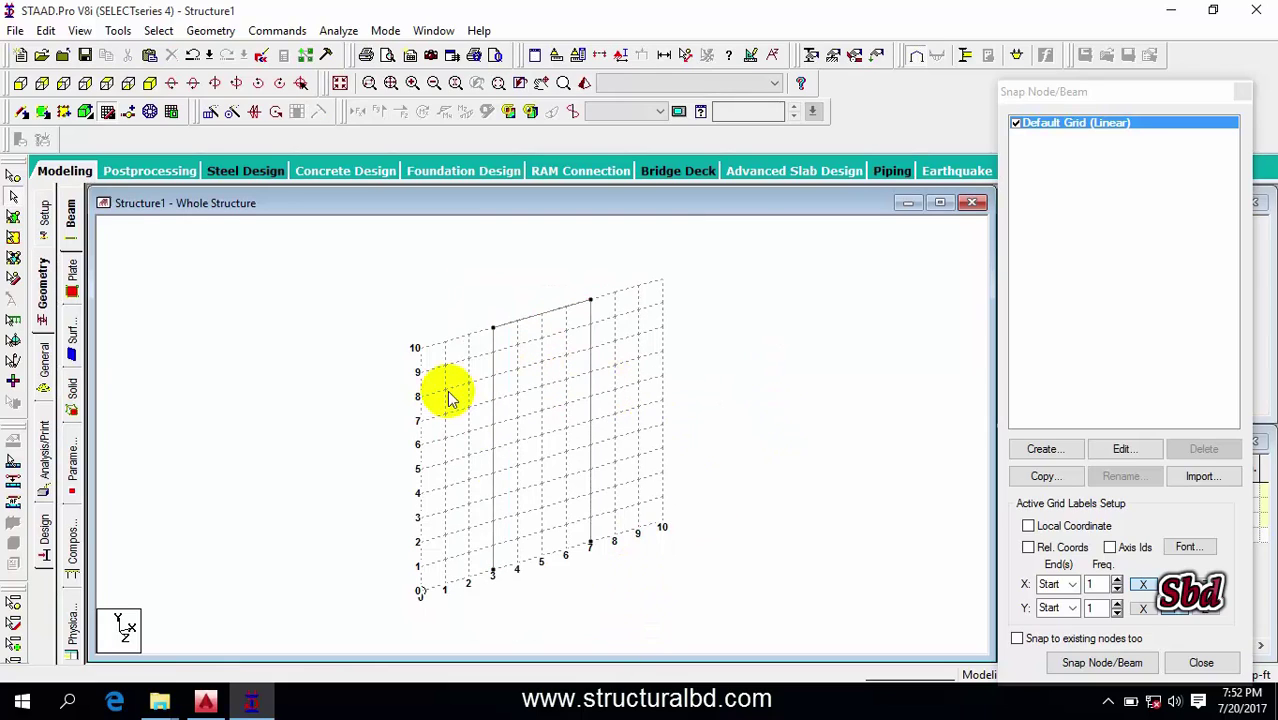
pyautogui.click(1242, 91)
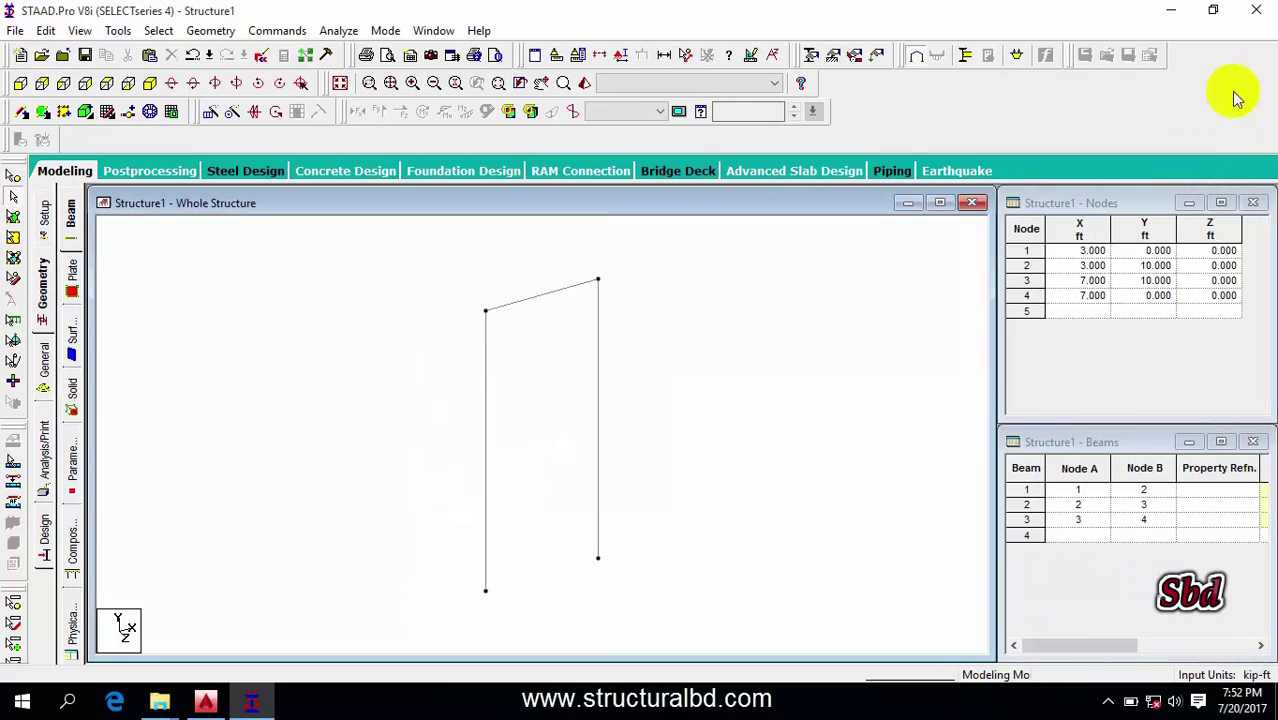